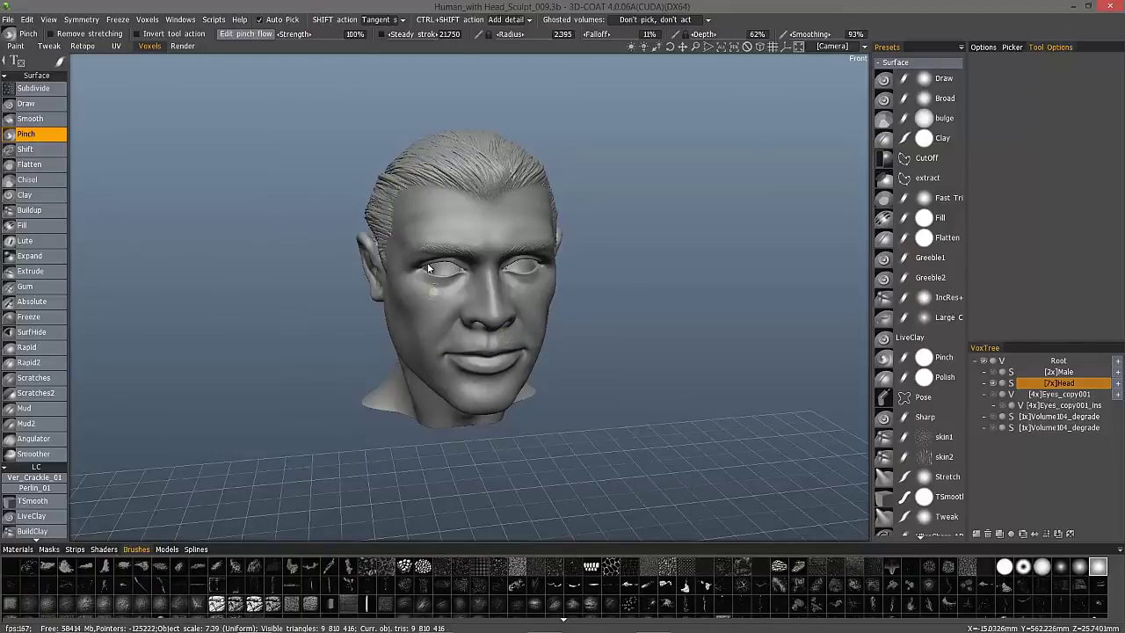
Switch to the 3D-Coat 3.7 window and pinch along the cube's upper front edge
mouse_move(434, 290)
right_mouse_down("alt")
mouse_move(435, 350)
mouse_move(455, 303)
mouse_move(403, 336)
right_mouse_up("alt")
mouse_move(403, 336)
left_mouse_down("alt")
mouse_move(441, 308)
mouse_move(420, 322)
mouse_move(381, 393)
left_mouse_up("alt")
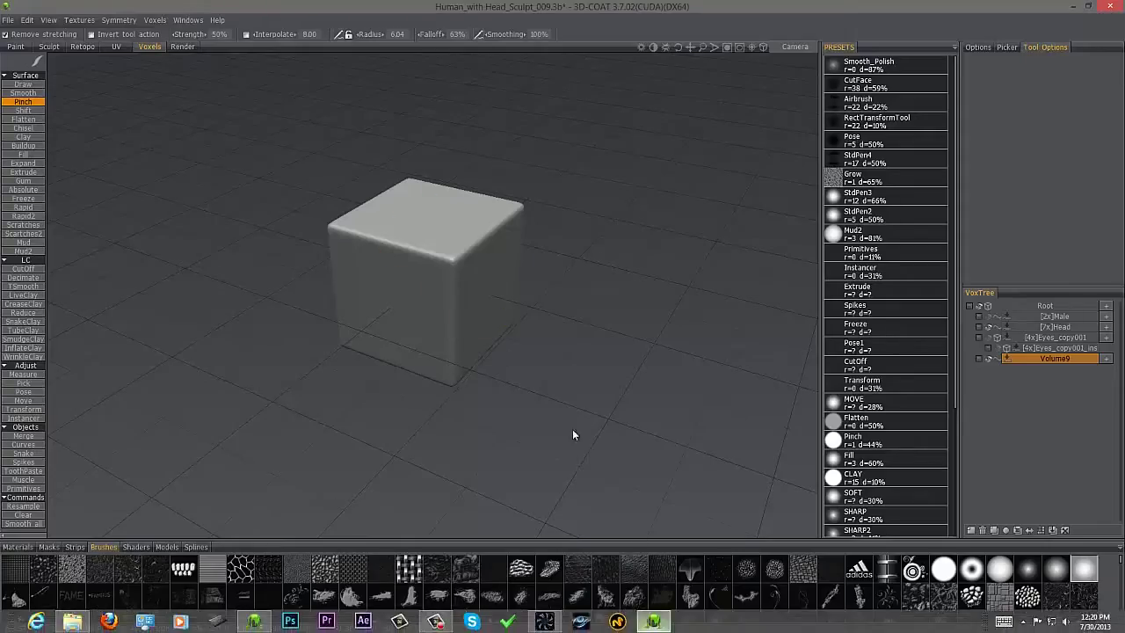
middle_click_drag(436, 281, 449, 284)
right_click_drag(460, 221, 457, 260, "alt")
mouse_move(550, 244)
left_mouse_down("alt")
mouse_move(491, 259)
mouse_move(694, 163)
mouse_move(693, 151)
mouse_move(572, 284)
mouse_move(419, 234)
mouse_move(208, 200)
mouse_move(304, 201)
mouse_move(322, 289)
mouse_move(401, 354)
mouse_move(499, 327)
mouse_move(372, 448)
mouse_move(352, 484)
mouse_move(522, 301)
mouse_move(531, 313)
left_mouse_up("alt")
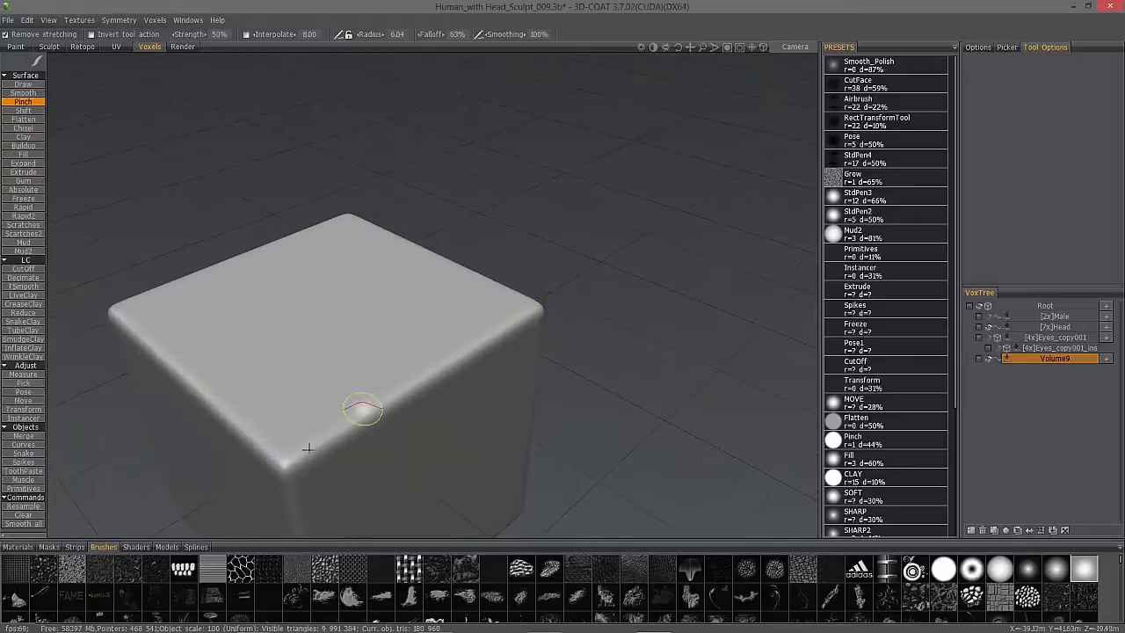
left_click_drag(364, 410, 499, 230, "alt")
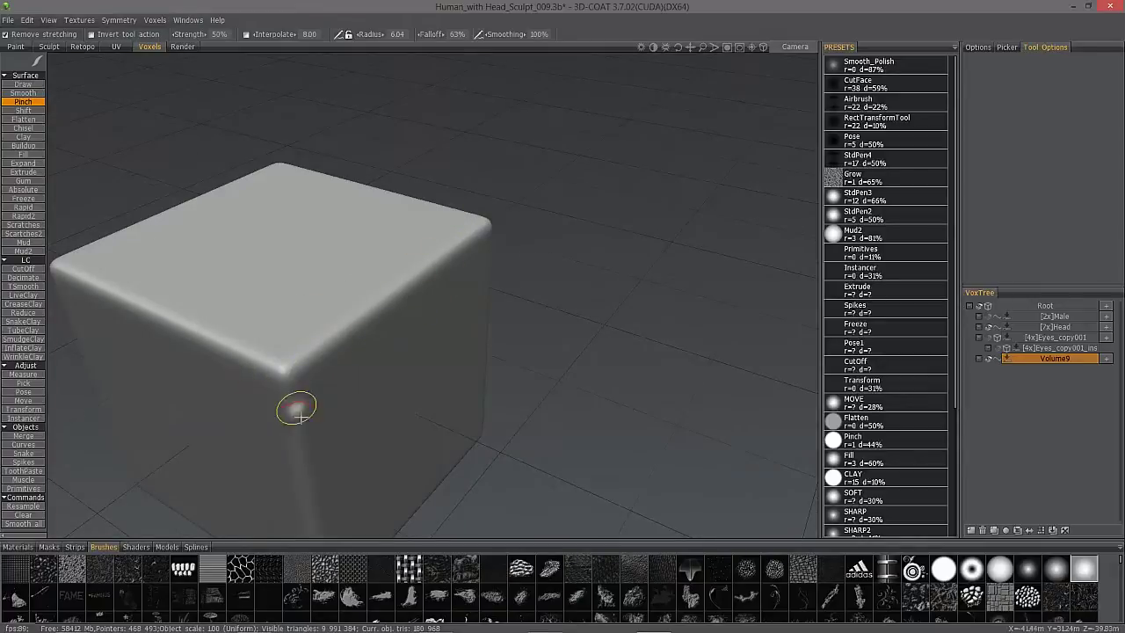
mouse_move(296, 401)
left_mouse_down("alt")
mouse_move(320, 332)
mouse_move(642, 293)
left_mouse_up("alt")
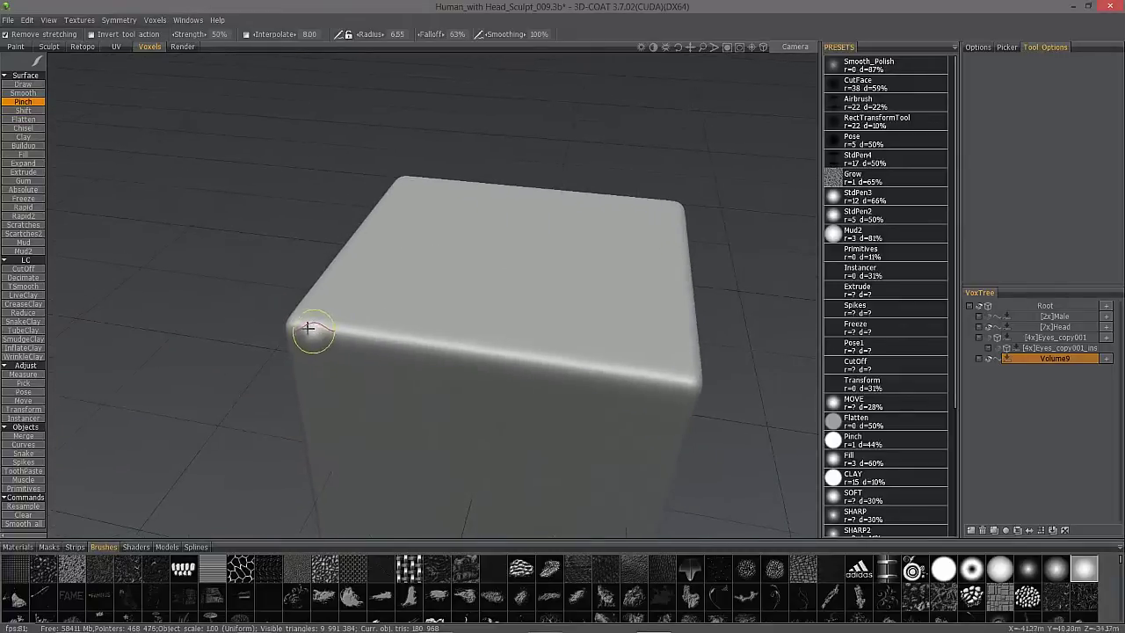
mouse_move(300, 324)
left_mouse_down()
mouse_move(666, 382)
mouse_move(633, 378)
left_mouse_up()
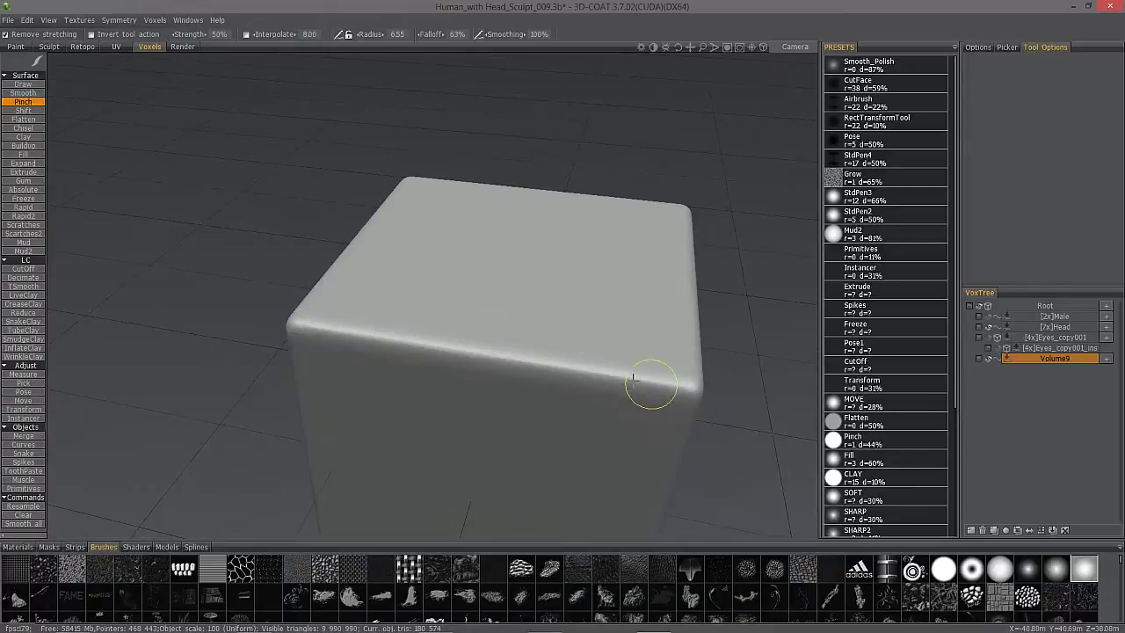
left_click_drag(416, 351, 313, 334)
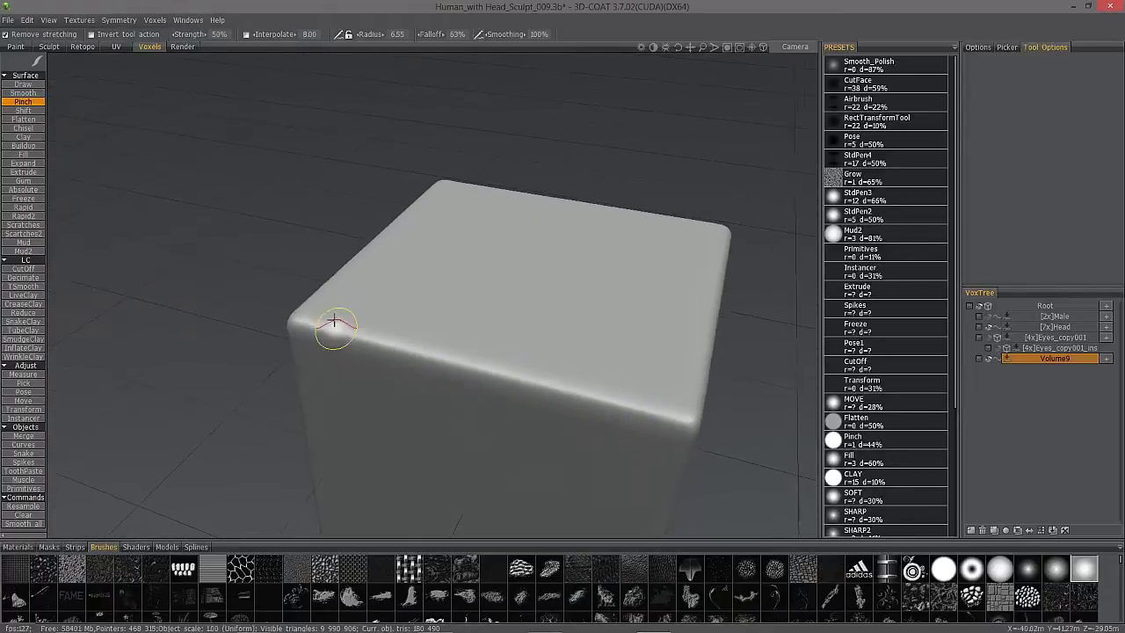
Examine the pinched edge and corner of the cube from several angles and from the front
left_click_drag(249, 230, 264, 210, "alt")
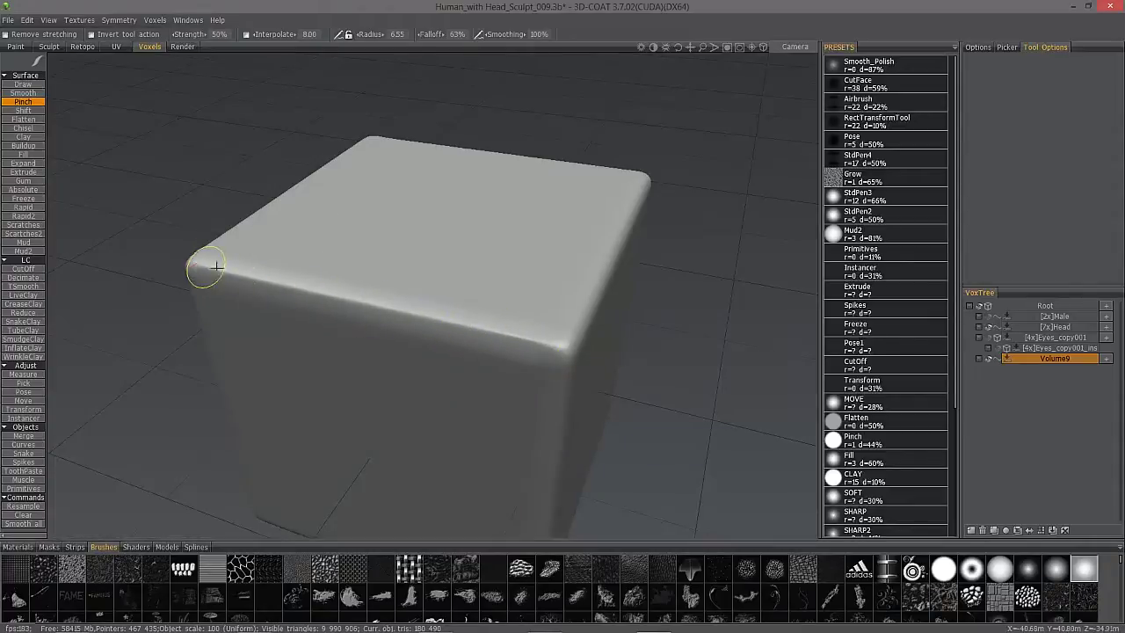
left_click_drag(316, 336, 360, 374, "alt")
left_click_drag(359, 374, 321, 307, "alt")
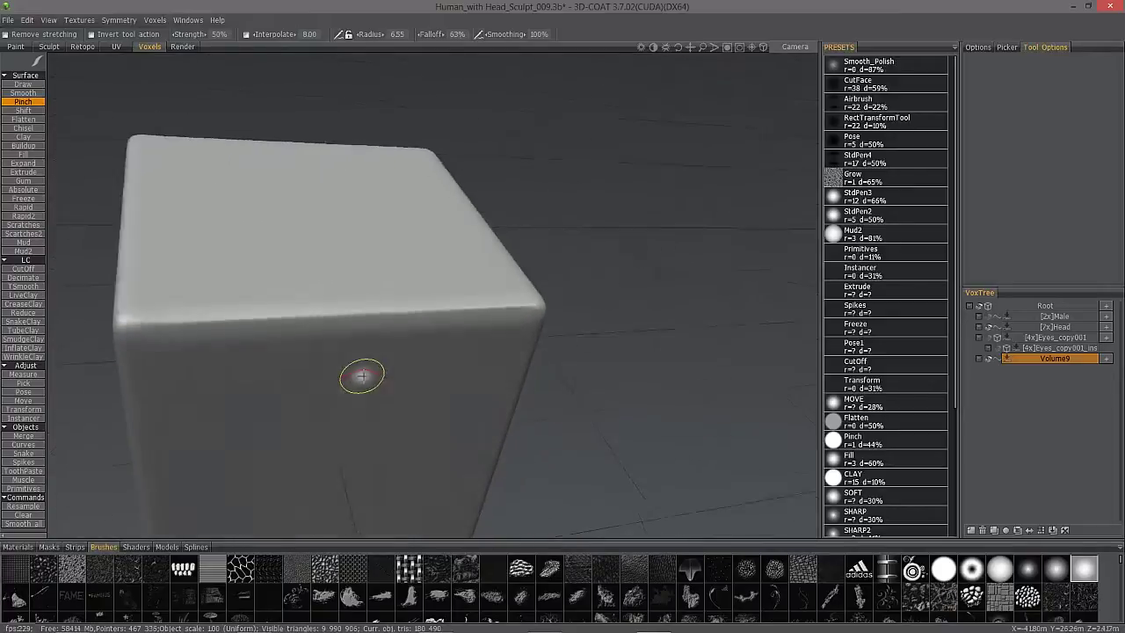
left_click_drag(328, 263, 323, 320, "alt")
mouse_move(323, 322)
right_mouse_down()
mouse_move(407, 331)
mouse_move(427, 369)
mouse_move(349, 291)
mouse_move(395, 288)
mouse_move(382, 261)
mouse_move(353, 240)
mouse_move(321, 231)
mouse_move(334, 241)
mouse_move(320, 244)
mouse_move(336, 230)
mouse_move(326, 238)
mouse_move(327, 221)
mouse_move(319, 238)
mouse_move(345, 216)
mouse_move(377, 231)
mouse_move(344, 261)
mouse_move(353, 244)
mouse_move(266, 259)
mouse_move(369, 282)
mouse_move(340, 229)
mouse_move(246, 167)
mouse_move(275, 158)
right_mouse_up()
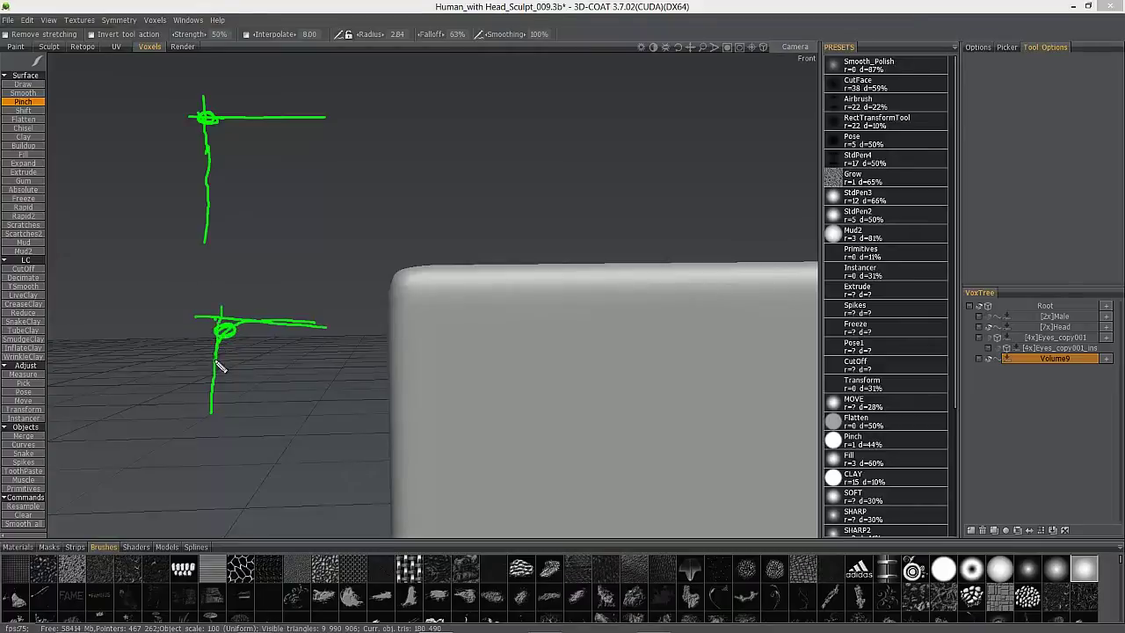
Switch back to the head sculpt in 3D-Coat 4.0 and reset the Pinch tool's pinch flow curve to default
left_click(254, 621)
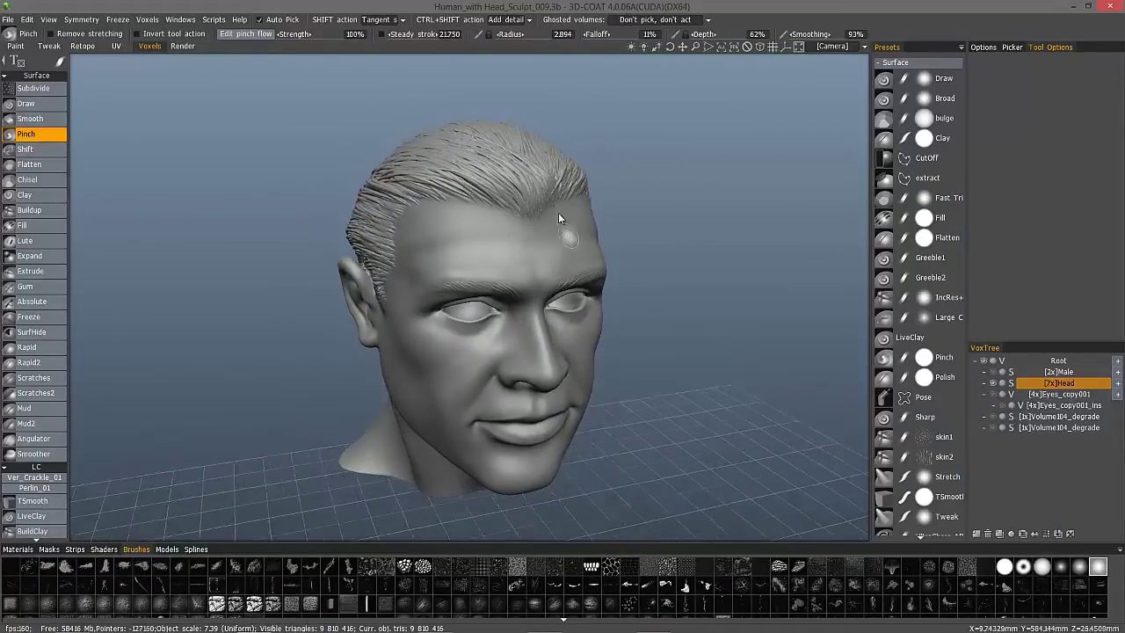
left_click_drag(523, 270, 515, 375, "alt")
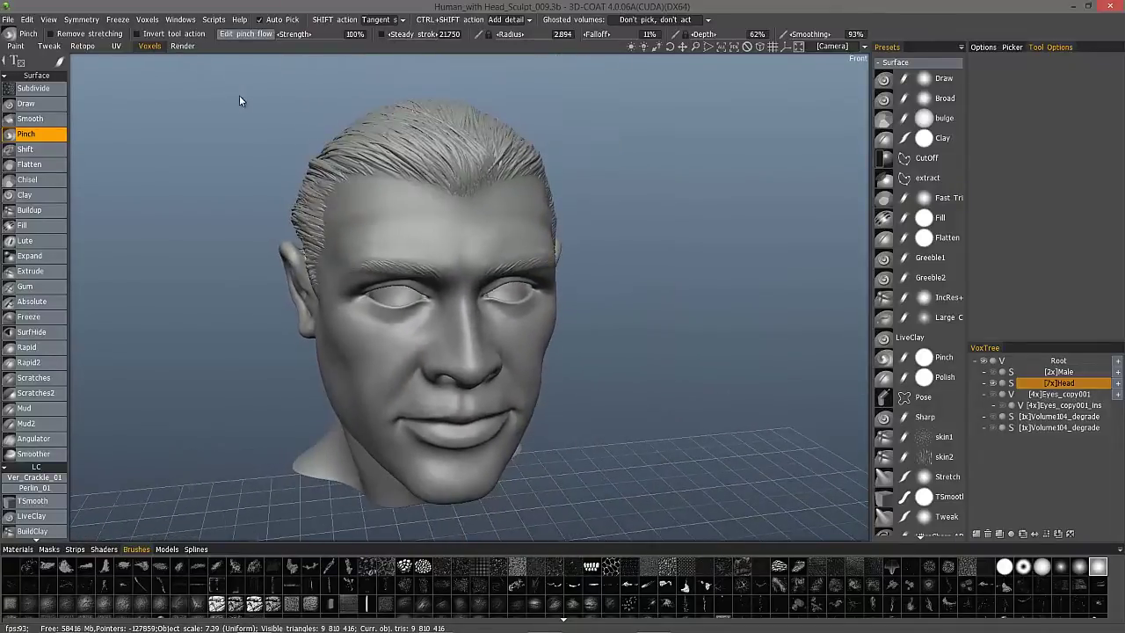
left_click(246, 34)
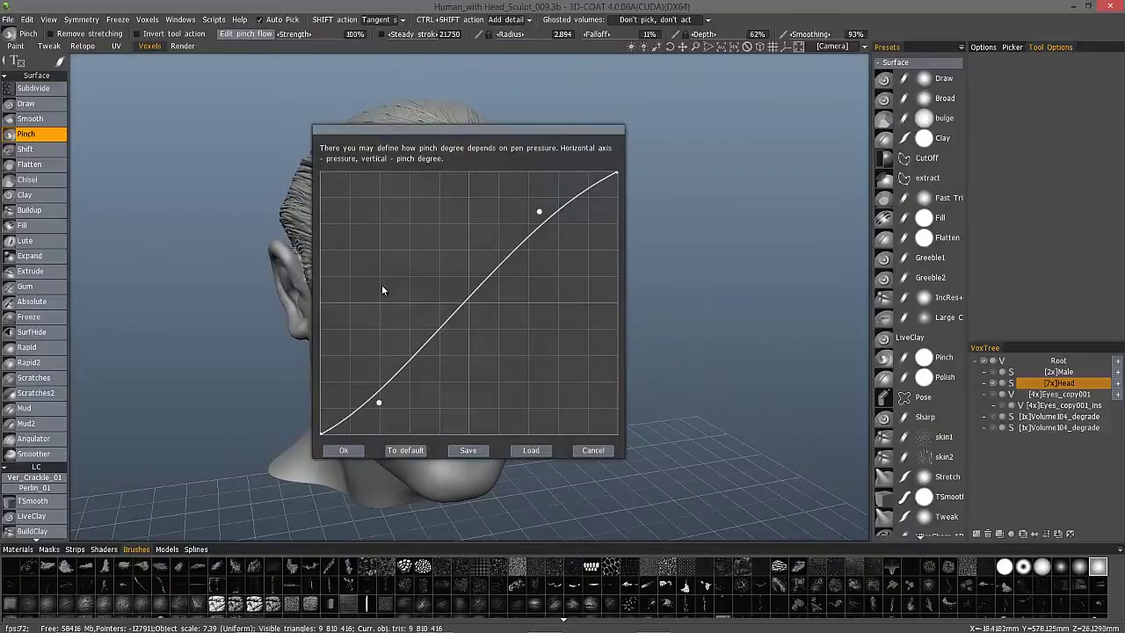
left_click(406, 452)
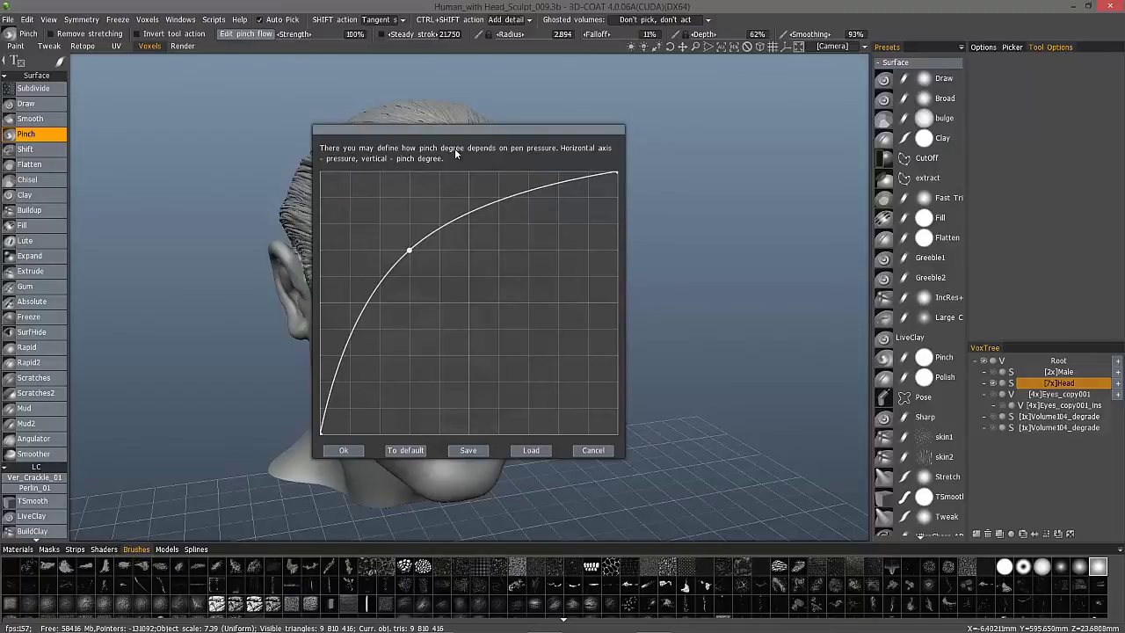
left_click(345, 450)
left_click_drag(248, 332, 220, 255)
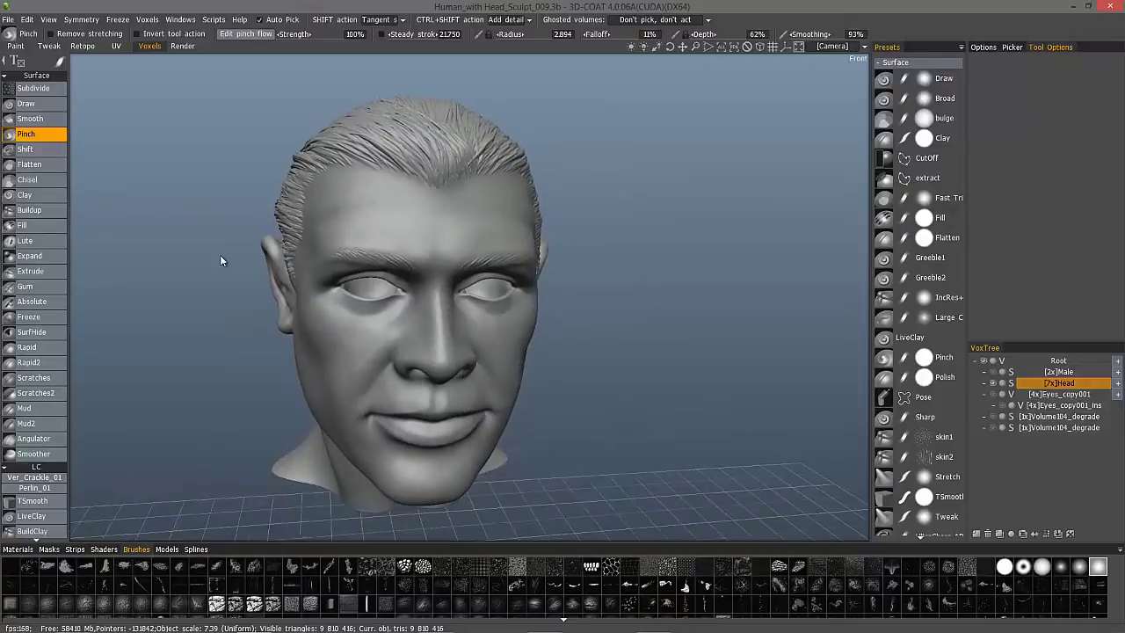
Pinch along the outline of the head's upper lip with a brush radius of 1.432
right_click_drag(334, 286, 372, 332, "alt")
mouse_move(372, 332)
left_mouse_down()
mouse_move(339, 273)
mouse_move(442, 231)
left_mouse_up()
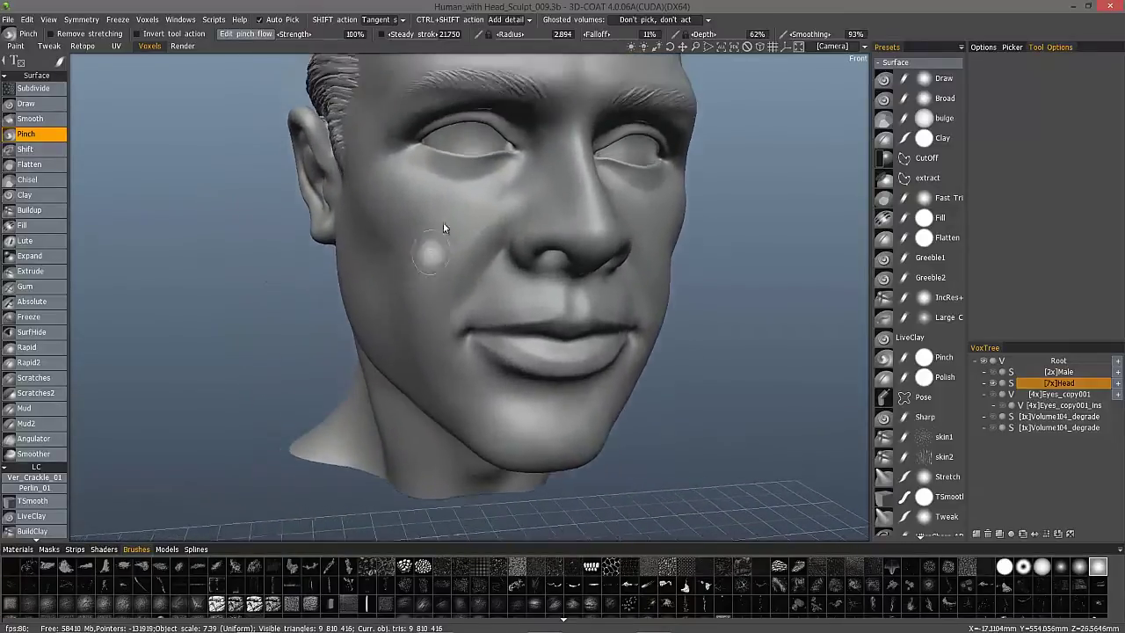
scroll(482, 294, "up", 5)
key("bracketleft")
key("bracketleft")
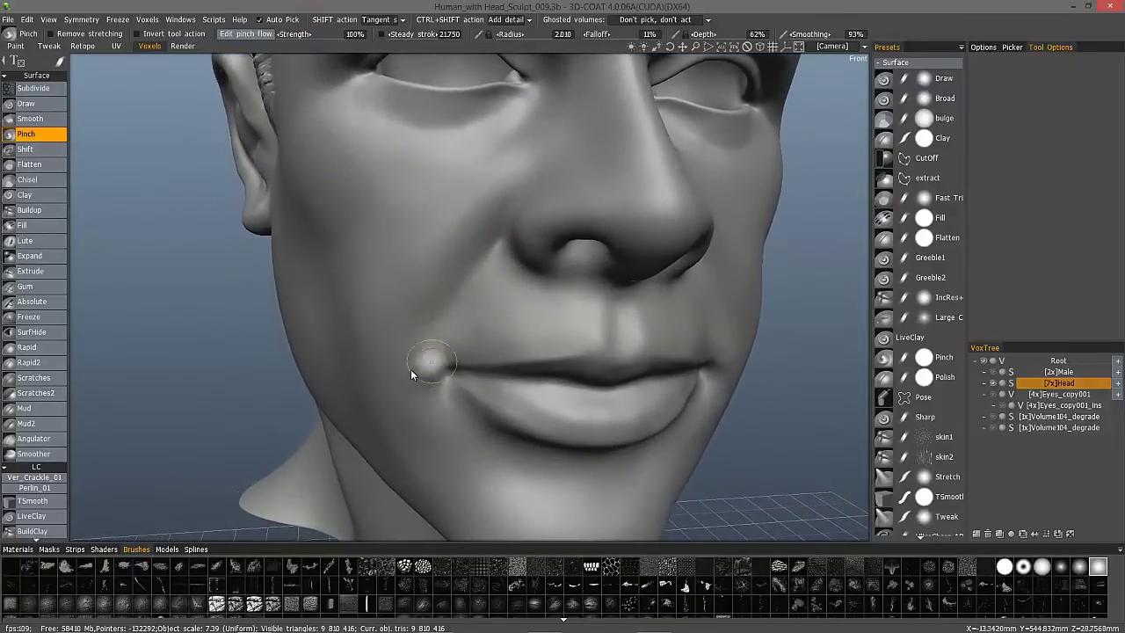
mouse_move(410, 369)
left_mouse_down("alt")
mouse_move(497, 365)
mouse_move(545, 338)
left_mouse_up("alt")
mouse_move(545, 344)
middle_mouse_down()
mouse_move(406, 370)
mouse_move(534, 355)
mouse_move(515, 351)
mouse_move(619, 355)
mouse_move(563, 384)
mouse_move(513, 390)
mouse_move(543, 372)
mouse_move(429, 347)
mouse_move(489, 374)
middle_mouse_up()
left_click(1013, 387)
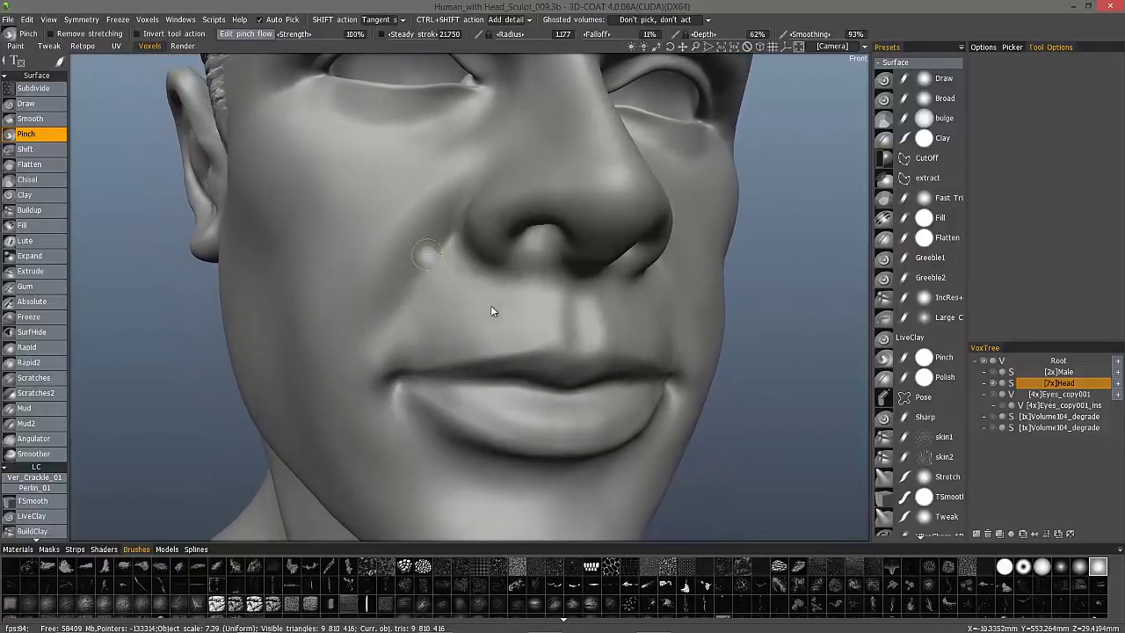
middle_click_drag(533, 374, 515, 318, "alt")
right_click_drag(515, 318, 498, 304, "alt")
key("bracketright")
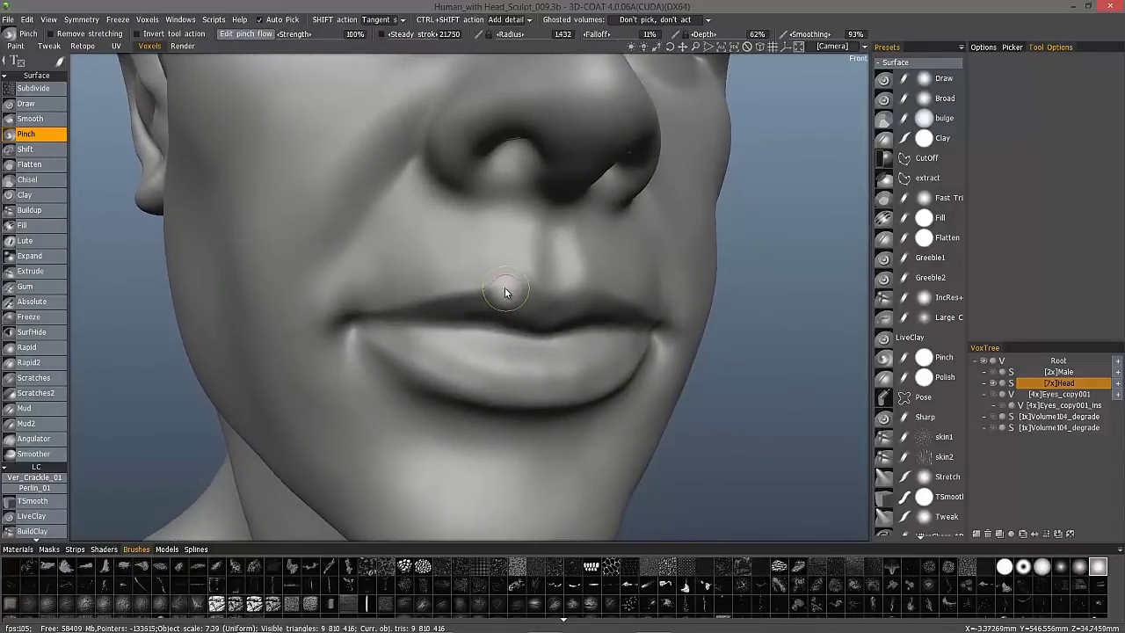
mouse_move(402, 308)
left_mouse_down()
mouse_move(427, 304)
mouse_move(354, 316)
mouse_move(397, 314)
mouse_move(473, 275)
mouse_move(537, 314)
mouse_move(427, 281)
left_mouse_up()
middle_click_drag(427, 287, 606, 264)
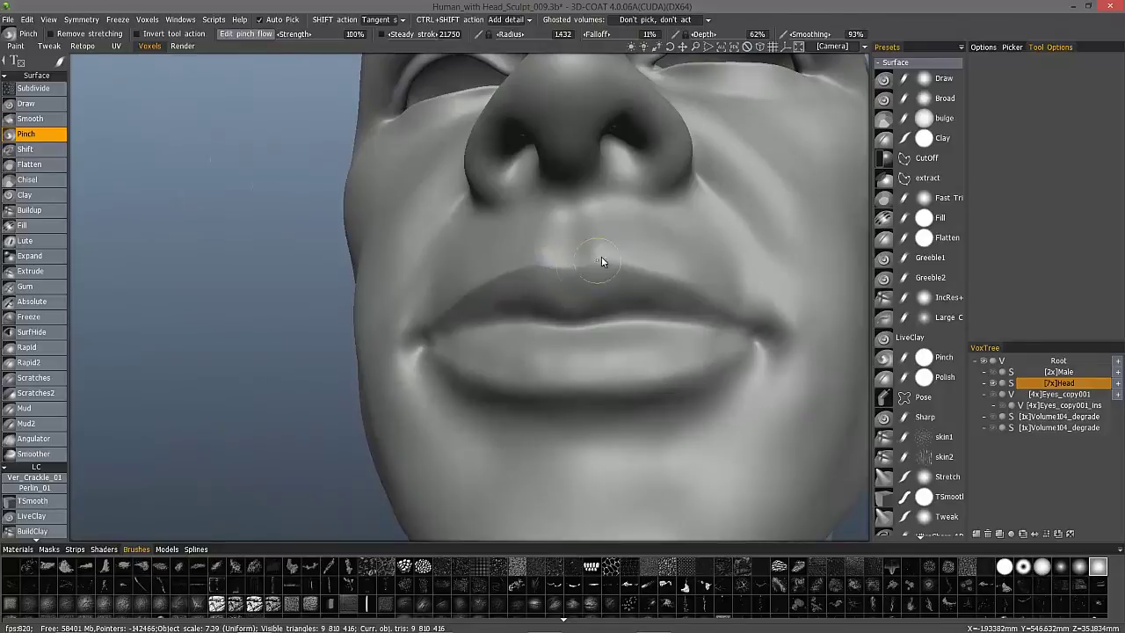
middle_click_drag(482, 240, 102, 48)
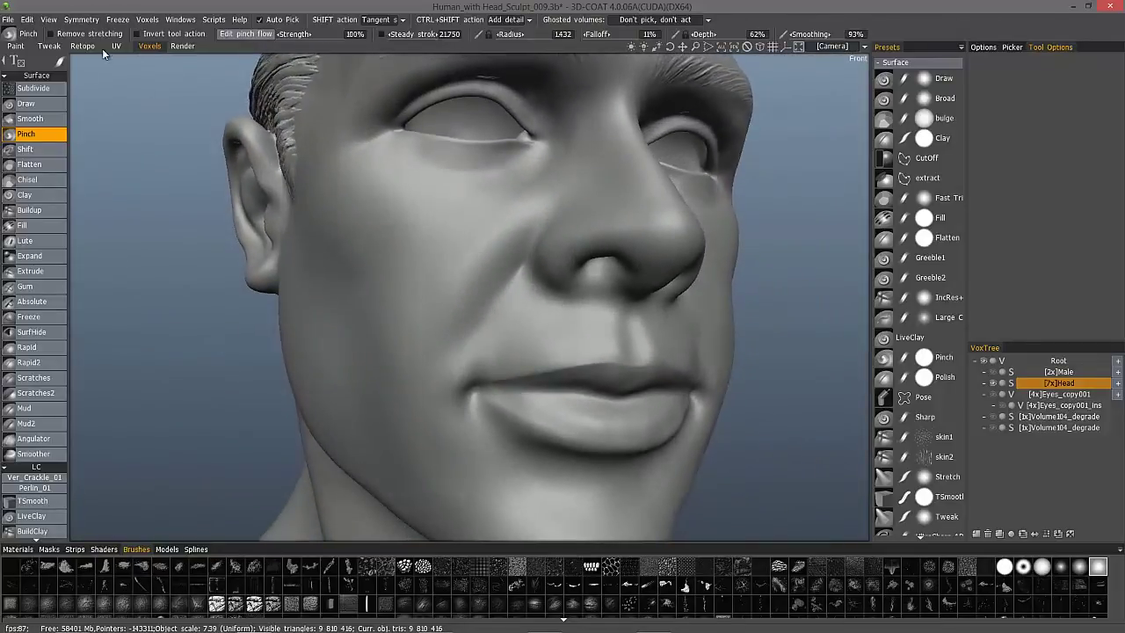
Open the pinch flow curve and move its control point to about two-thirds pressure, slightly above the diagonal
left_click(233, 34)
left_click_drag(411, 253, 521, 237)
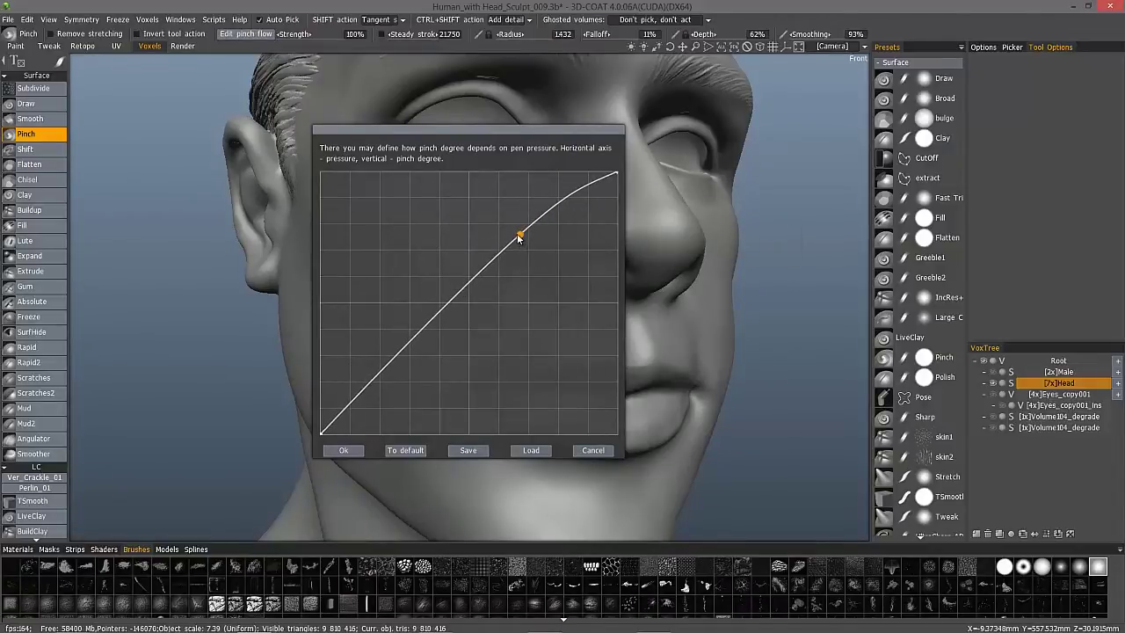
mouse_move(519, 235)
left_mouse_down()
mouse_move(510, 224)
mouse_move(520, 221)
left_mouse_up()
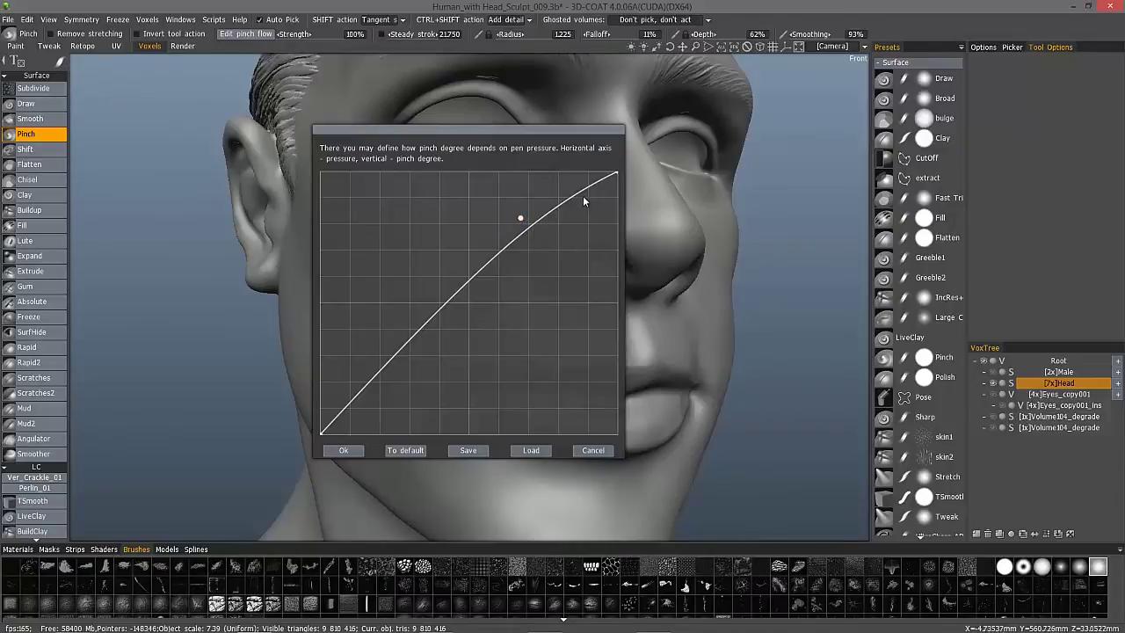
Cycle the pinch curve's control point through the precise and sharp types and back to smooth
left_click(520, 219)
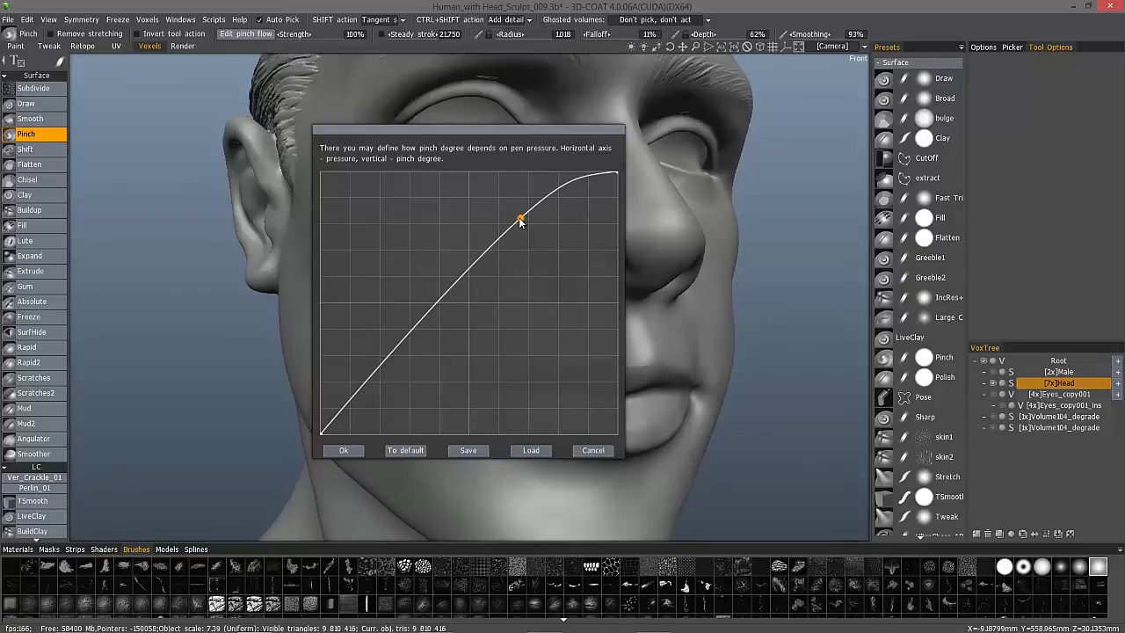
right_click(520, 220)
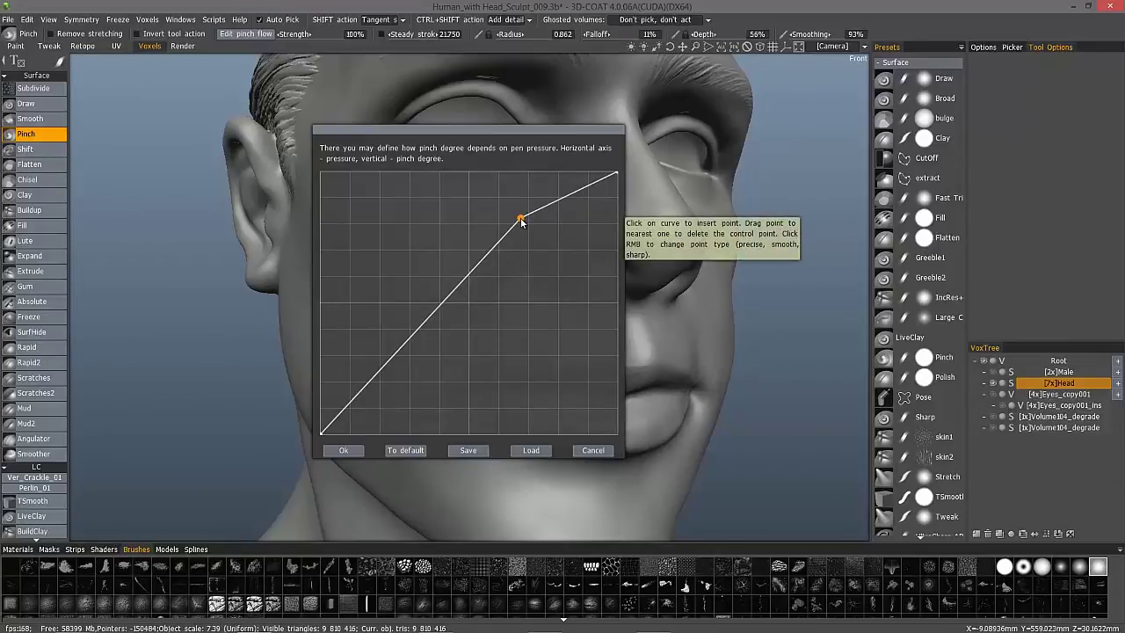
right_click(520, 219)
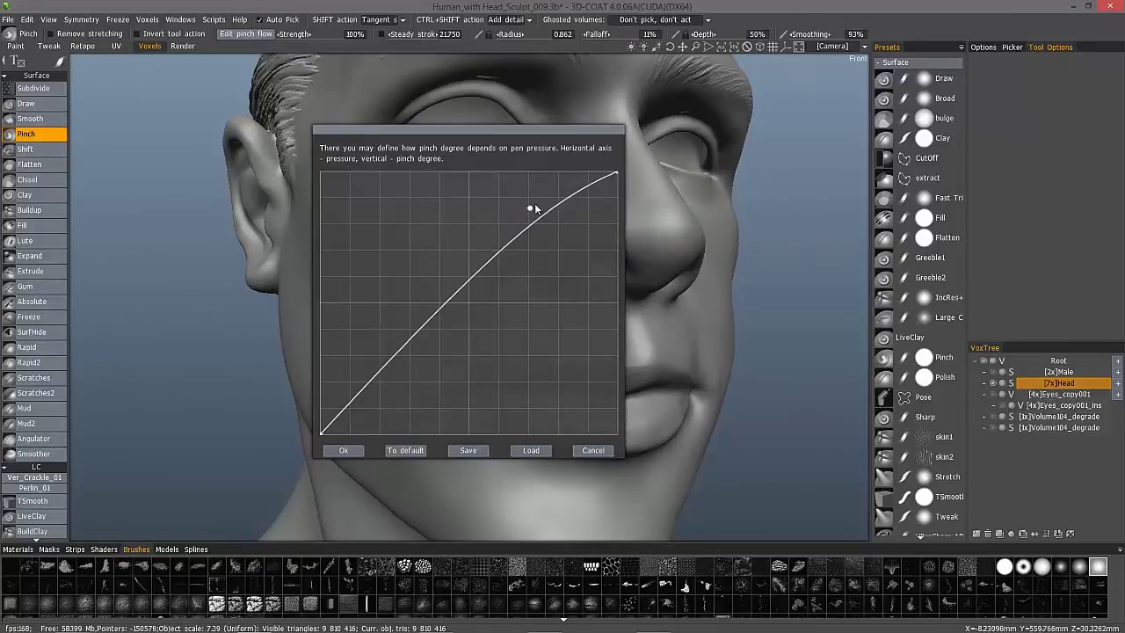
Shape the pinch curve into an S by raising the upper point and adding a lowered second point, and accept it
left_click_drag(536, 209, 541, 197)
left_click(400, 351)
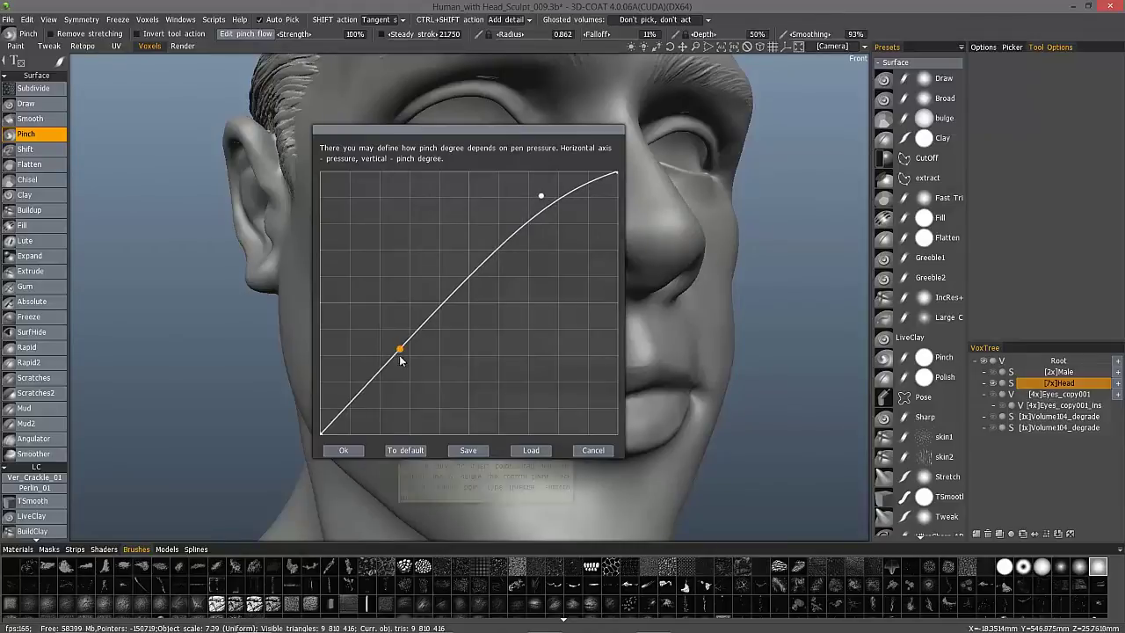
left_click_drag(400, 351, 401, 379)
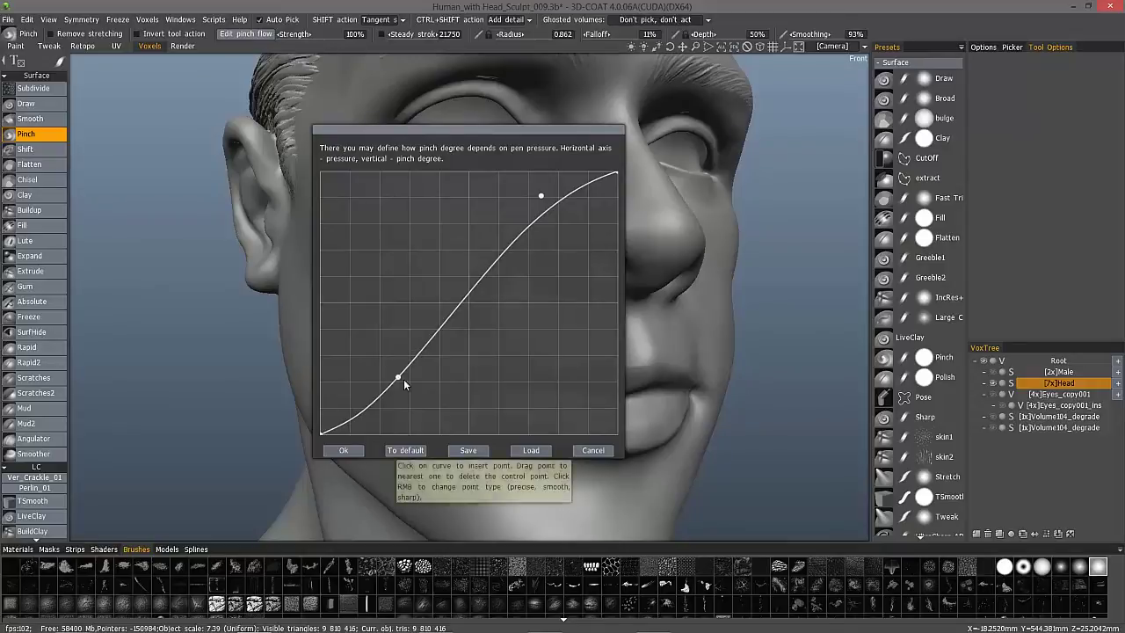
left_click(342, 450)
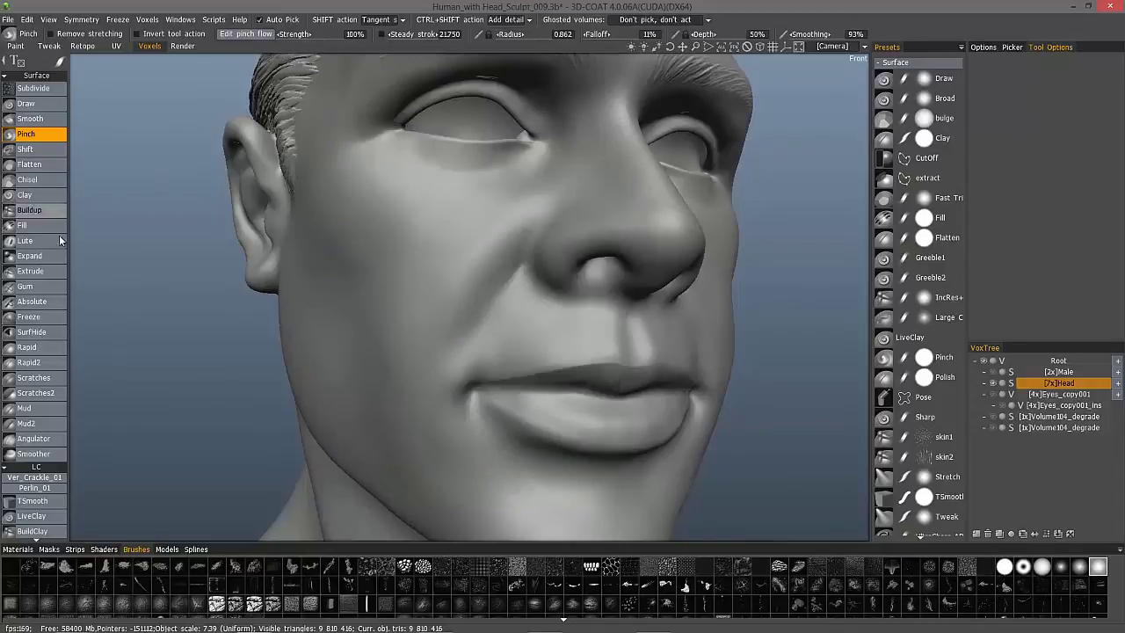
Pinch along the lower outline of the head's lower lip on both sides with a brush radius of 1.309
left_click_drag(306, 309, 281, 261, "alt")
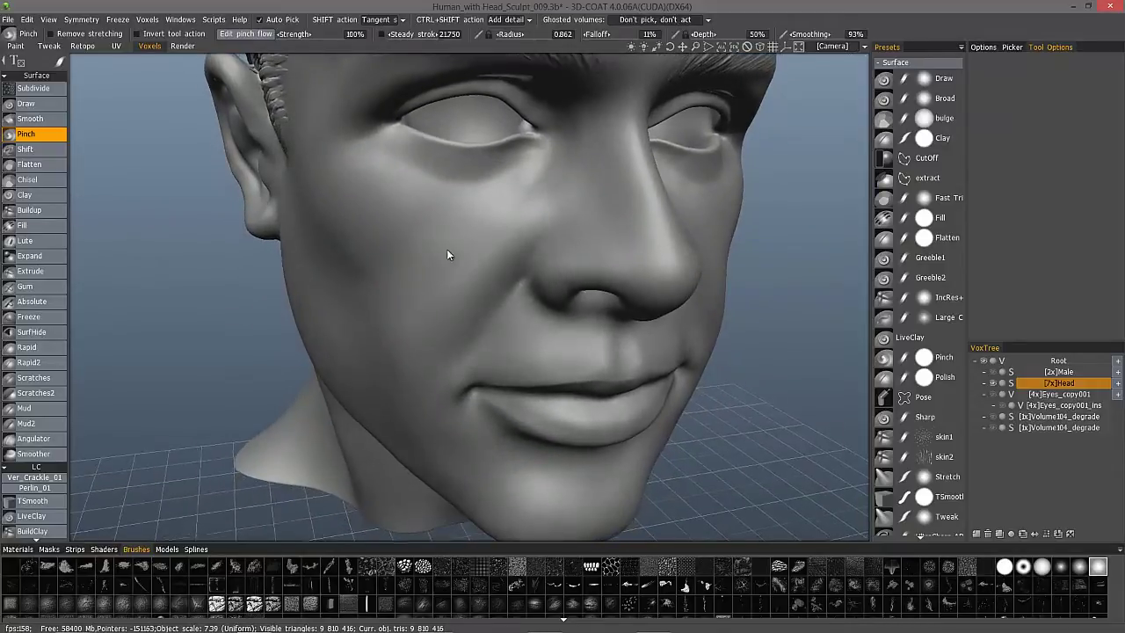
left_click_drag(446, 249, 467, 305, "alt")
middle_click_drag(486, 302, 461, 308, "alt")
right_click_drag(461, 309, 282, 346, "alt")
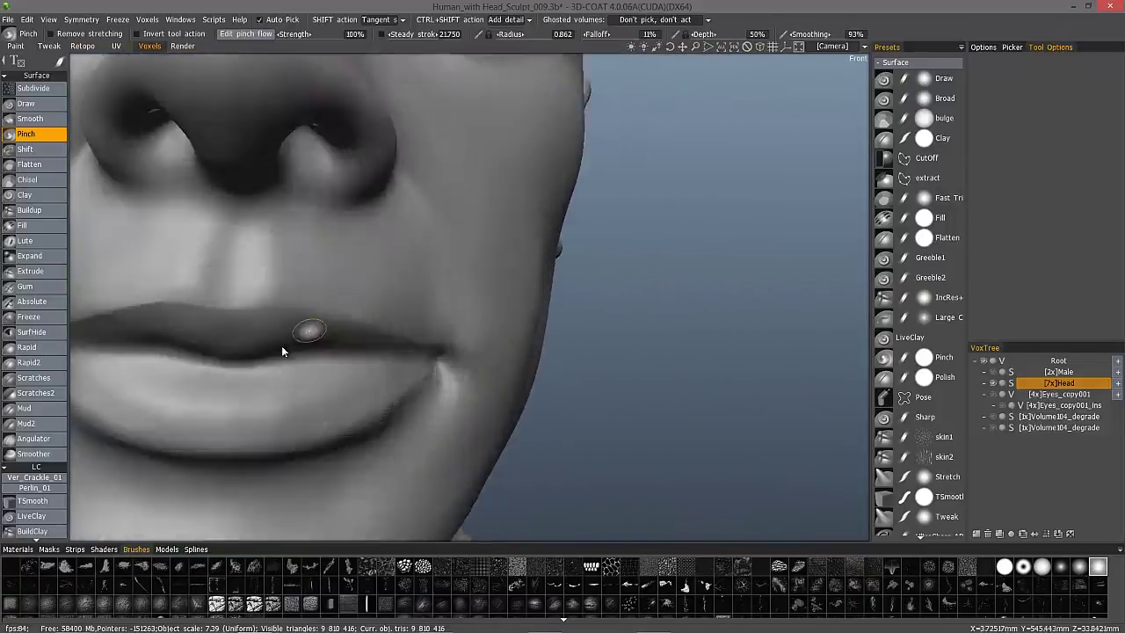
middle_click_drag(106, 348, 228, 358, "alt")
left_click_drag(572, 386, 532, 386, "alt")
mouse_move(532, 386)
right_mouse_down("alt")
mouse_move(457, 379)
mouse_move(456, 342)
right_mouse_up("alt")
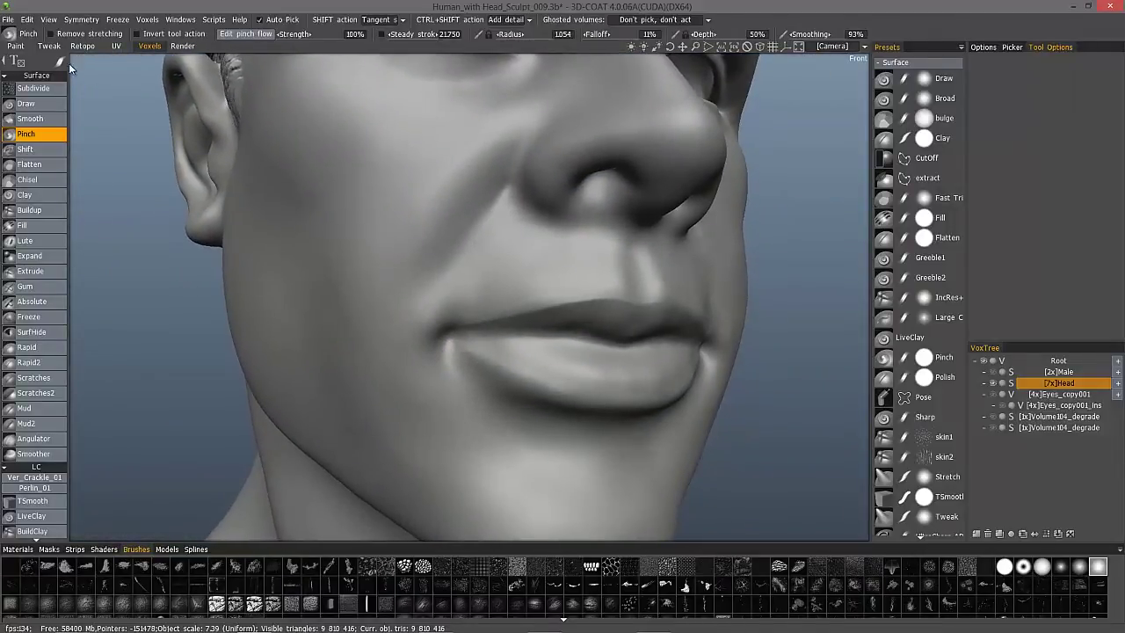
mouse_move(67, 63)
mouse_move(460, 360)
left_mouse_down("alt")
mouse_move(497, 357)
mouse_move(465, 363)
left_mouse_up("alt")
middle_click_drag(465, 363, 461, 353)
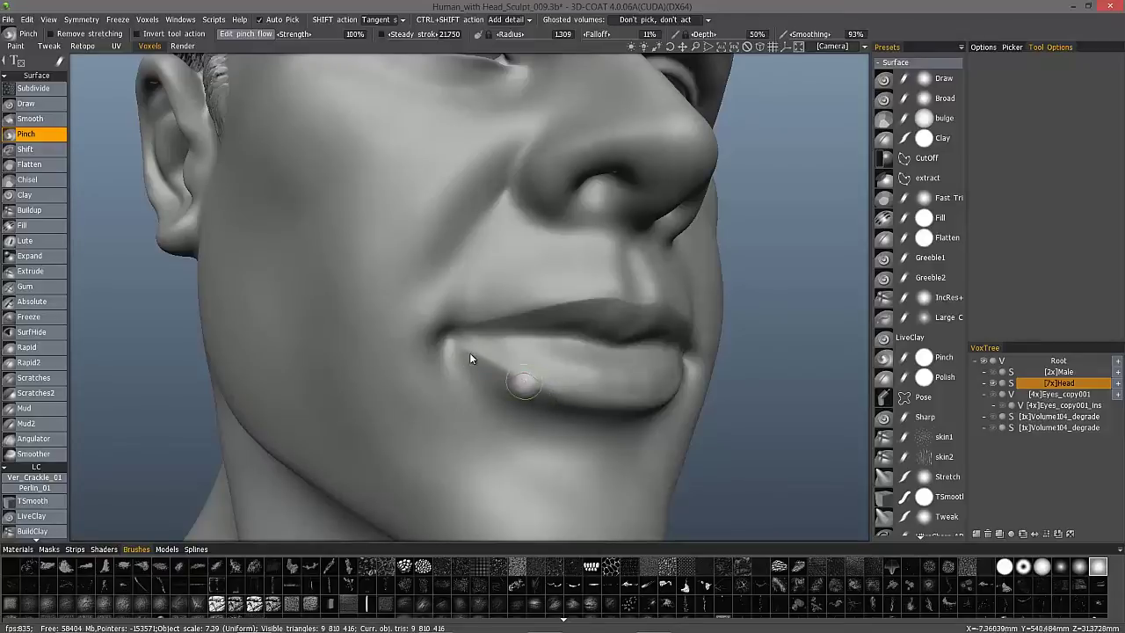
mouse_move(563, 401)
middle_mouse_down()
mouse_move(403, 334)
mouse_move(505, 369)
middle_mouse_up()
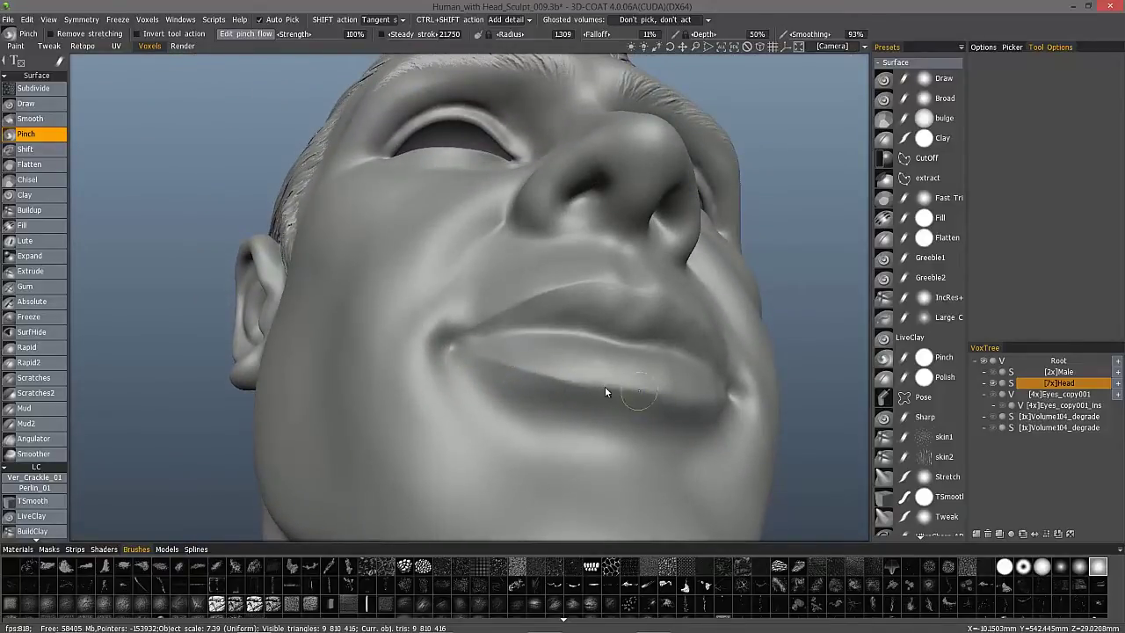
mouse_move(573, 384)
middle_mouse_down()
mouse_move(548, 381)
mouse_move(729, 364)
mouse_move(624, 352)
mouse_move(817, 343)
middle_mouse_up()
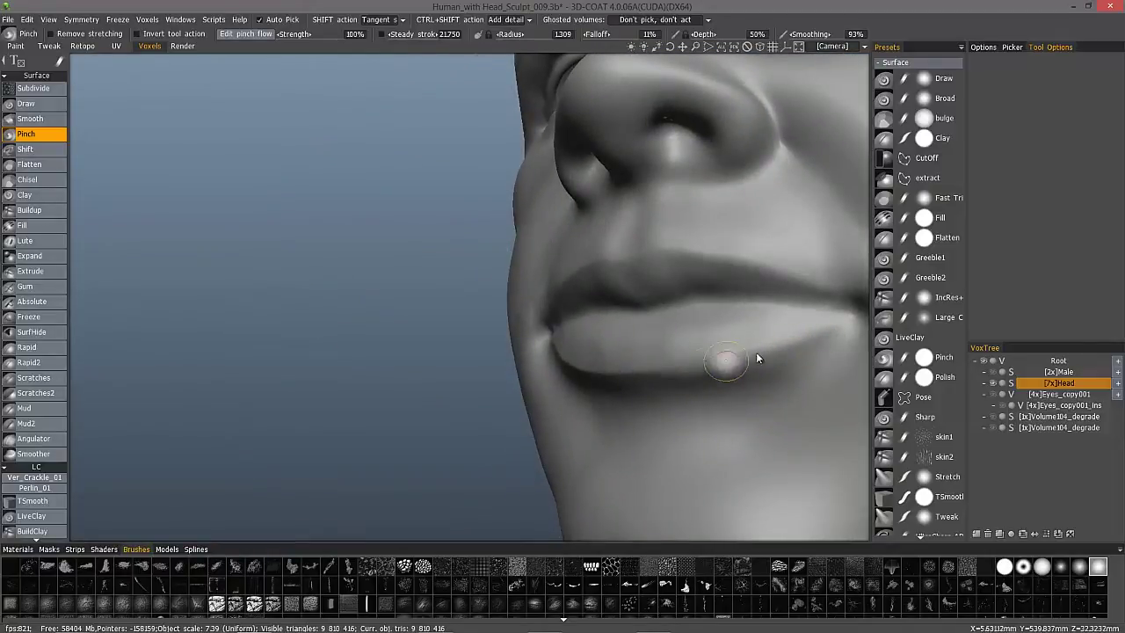
left_click_drag(641, 370, 668, 387, "alt")
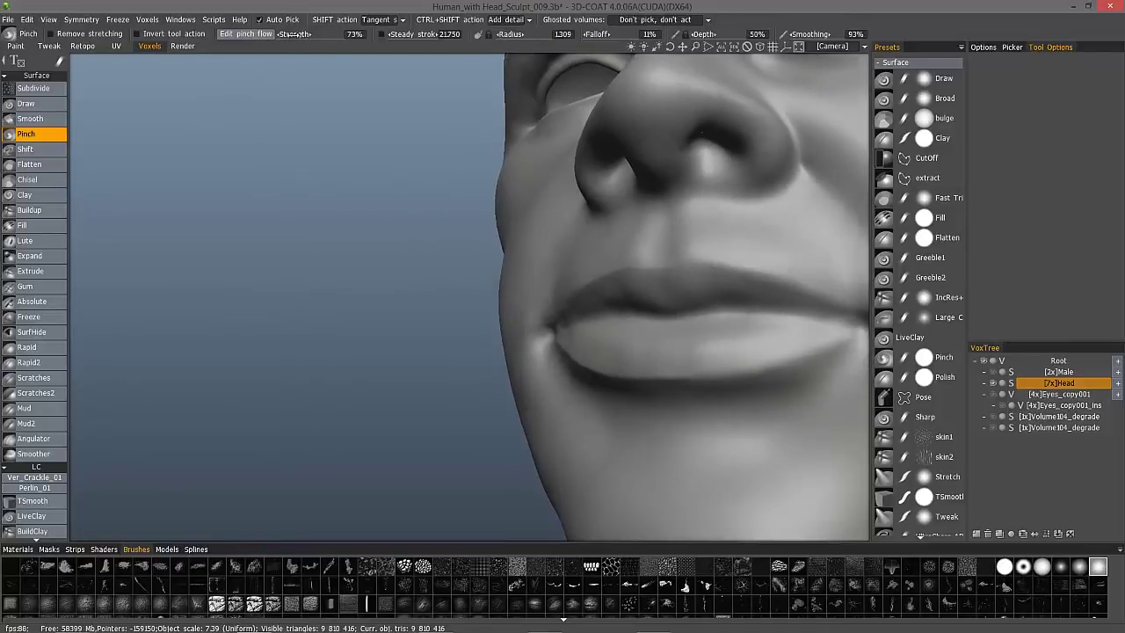
Lower the pinch strength to 34% and pinch along the upper border of the upper lip, reducing the brush radius to 0.979
left_click(261, 34)
middle_click_drag(391, 175, 351, 283)
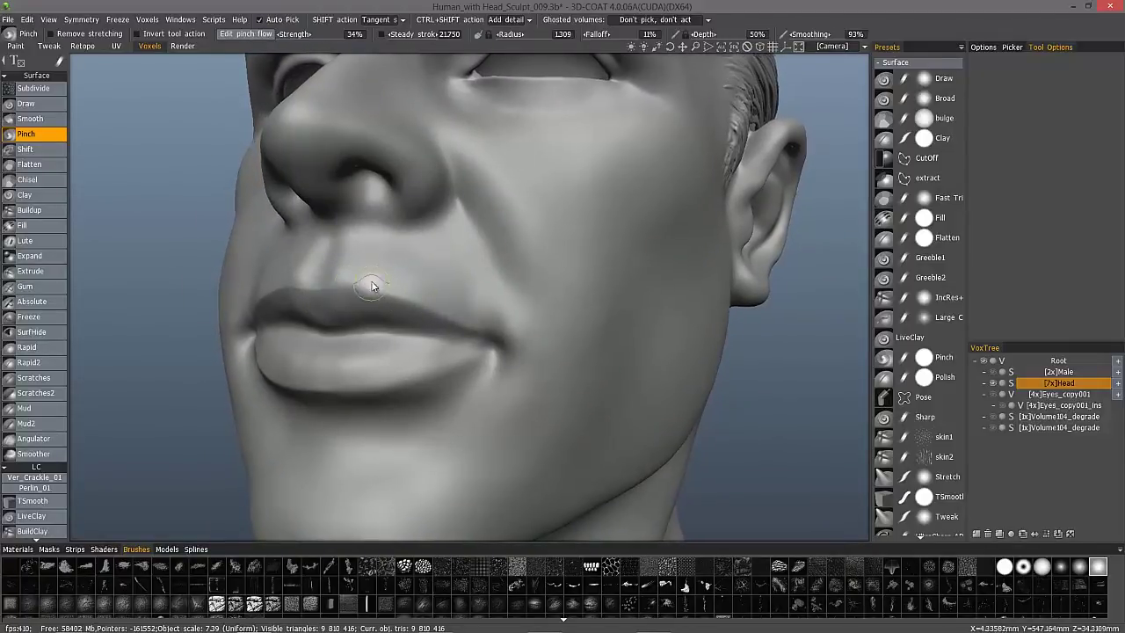
middle_click_drag(372, 285, 390, 306)
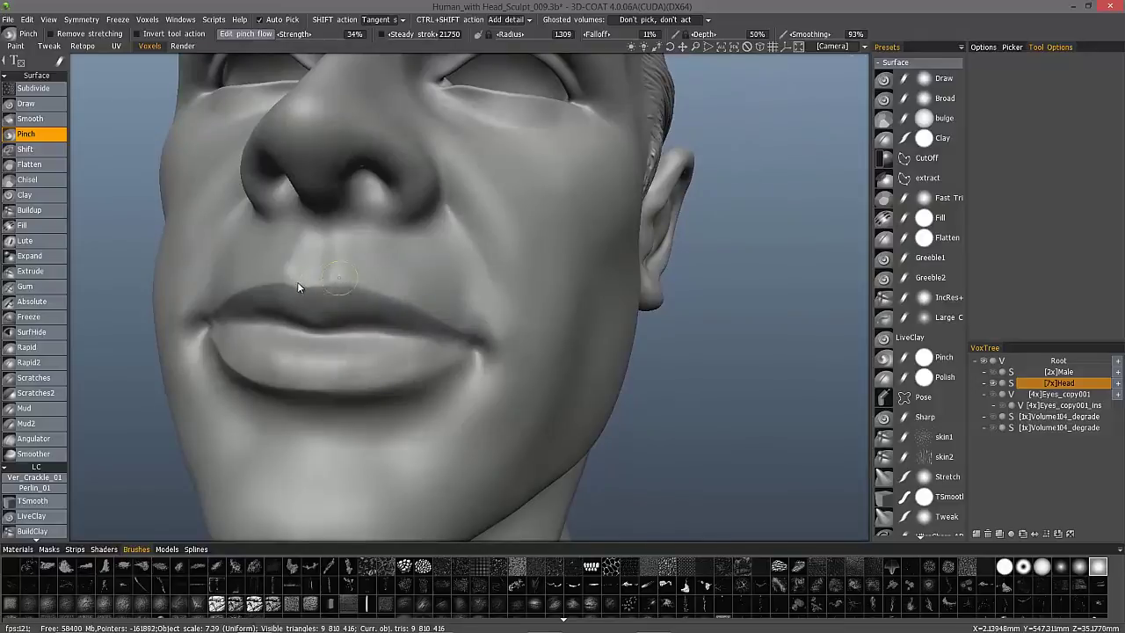
middle_click_drag(285, 288, 322, 287)
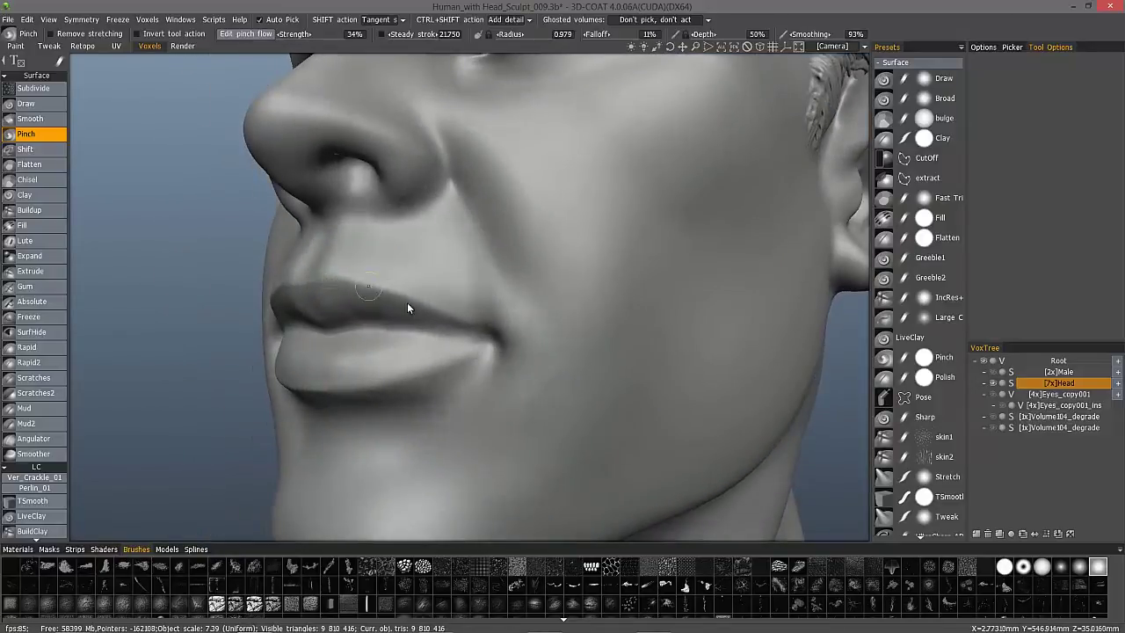
Pinch along the lower lip's outline from the mouth corner to the middle with a brush radius of 0.979
mouse_move(486, 331)
middle_mouse_down()
mouse_move(340, 273)
mouse_move(307, 268)
mouse_move(306, 290)
mouse_move(320, 268)
mouse_move(299, 245)
mouse_move(416, 304)
mouse_move(409, 385)
middle_mouse_up()
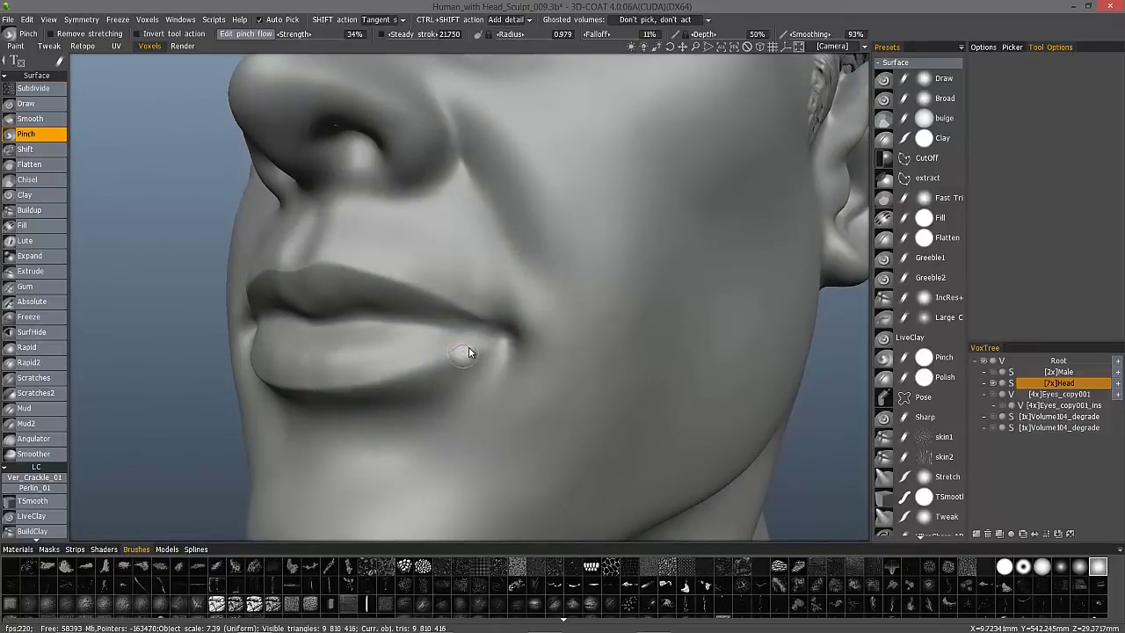
mouse_move(354, 387)
middle_mouse_down()
mouse_move(300, 408)
mouse_move(395, 380)
mouse_move(294, 392)
middle_mouse_up()
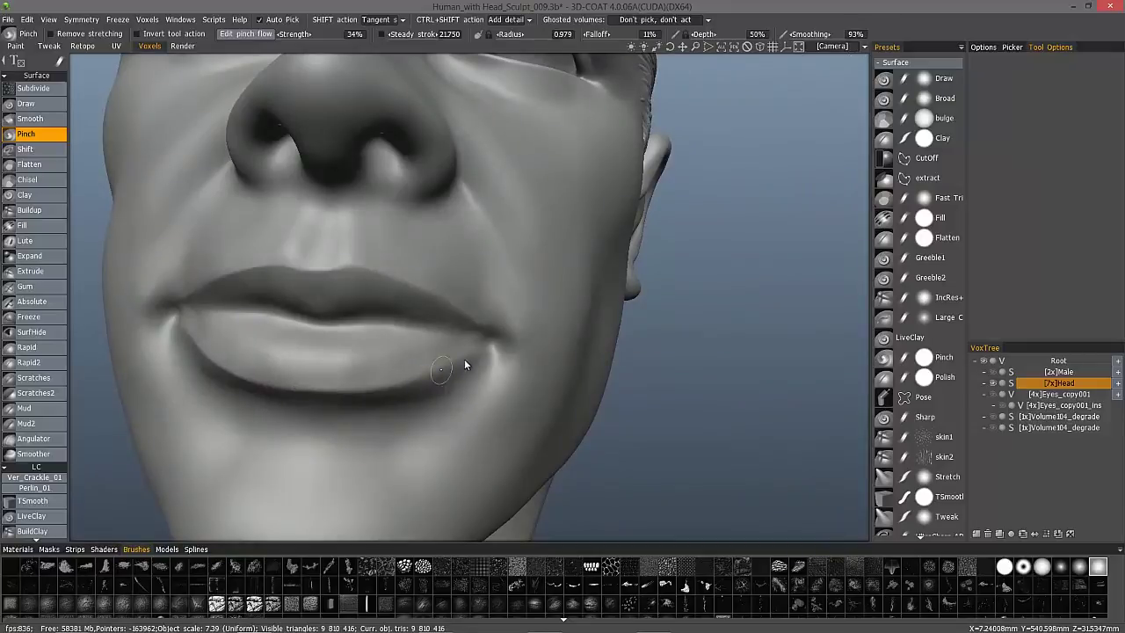
left_click_drag(445, 370, 434, 369)
Pinch the fold running from the nostril to the mouth corner, raising the strength to 54% and the brush radius to 1.739
mouse_move(434, 370)
middle_mouse_down()
mouse_move(469, 360)
mouse_move(166, 316)
mouse_move(219, 377)
mouse_move(241, 209)
mouse_move(357, 257)
mouse_move(329, 266)
mouse_move(305, 234)
mouse_move(269, 316)
mouse_move(314, 313)
mouse_move(305, 294)
mouse_move(297, 303)
mouse_move(332, 254)
mouse_move(304, 259)
mouse_move(359, 220)
mouse_move(301, 247)
mouse_move(338, 234)
mouse_move(327, 259)
mouse_move(297, 272)
mouse_move(319, 263)
middle_mouse_up()
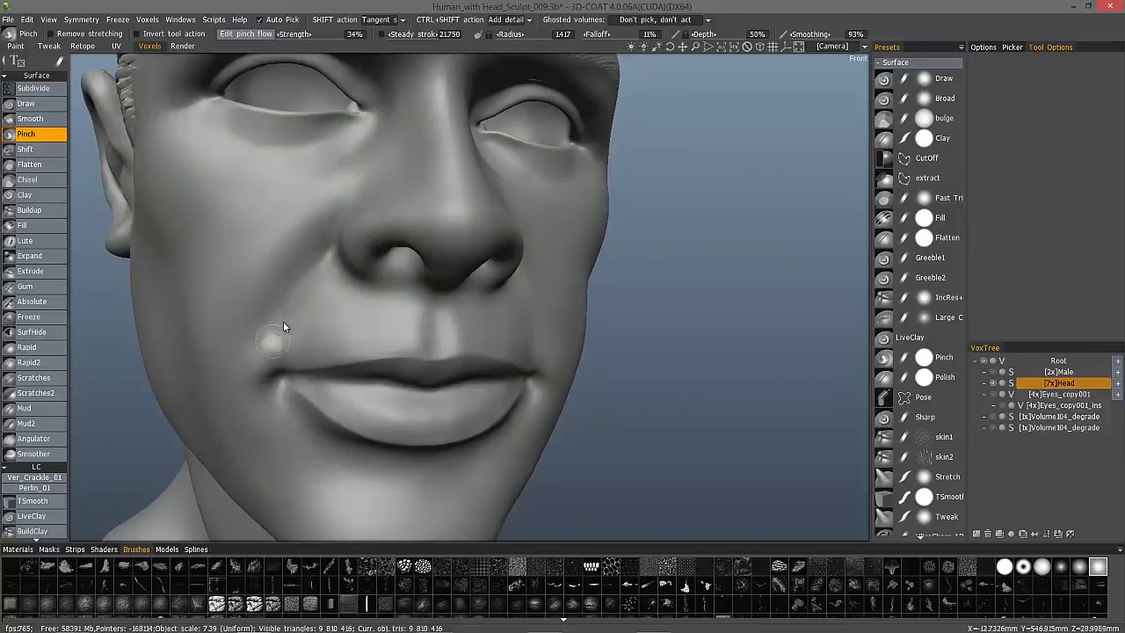
mouse_move(287, 326)
middle_mouse_down()
mouse_move(291, 314)
mouse_move(268, 352)
mouse_move(276, 334)
mouse_move(205, 334)
mouse_move(293, 402)
mouse_move(284, 385)
mouse_move(298, 350)
mouse_move(281, 372)
mouse_move(246, 291)
mouse_move(369, 284)
mouse_move(294, 380)
mouse_move(591, 333)
mouse_move(557, 346)
mouse_move(416, 335)
mouse_move(401, 348)
mouse_move(381, 321)
mouse_move(425, 318)
mouse_move(372, 311)
middle_mouse_up()
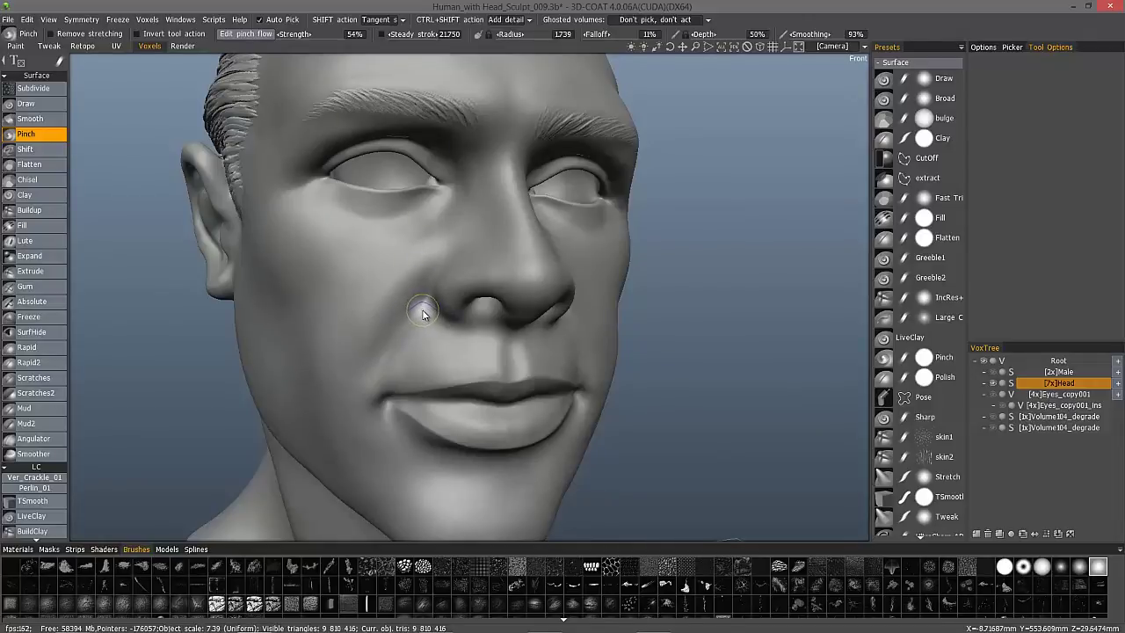
Invert the Pinch action and spread the fold between the nostril and mouth corner, enlarging the brush radius to 2.612 and 3.263
left_click(138, 35)
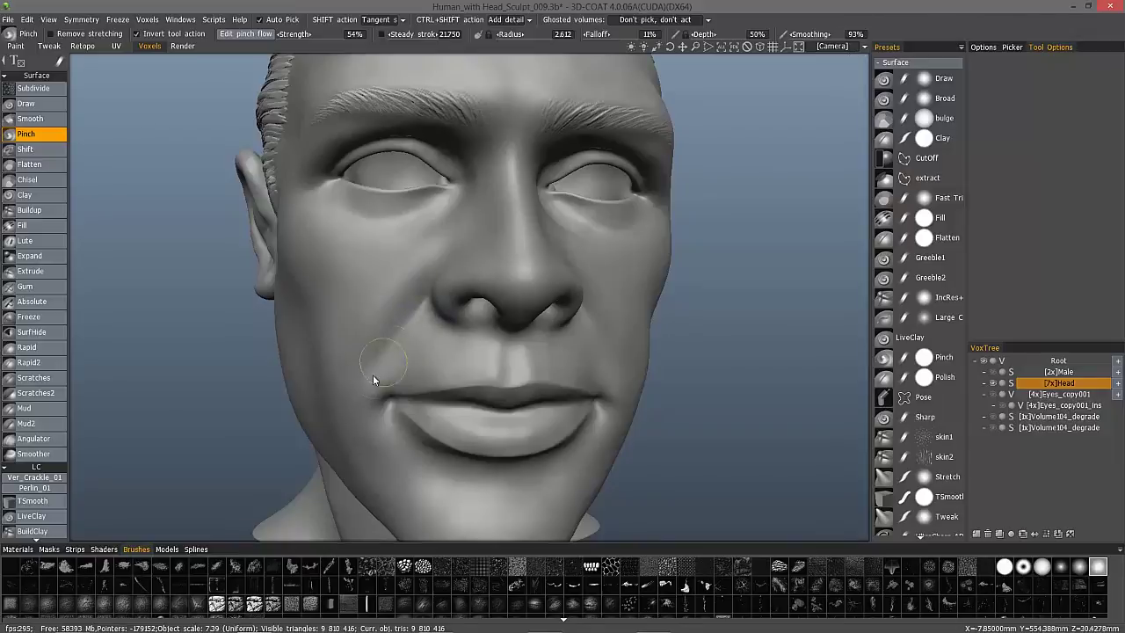
mouse_move(388, 373)
left_mouse_down("alt")
mouse_move(389, 347)
mouse_move(398, 356)
left_mouse_up("alt")
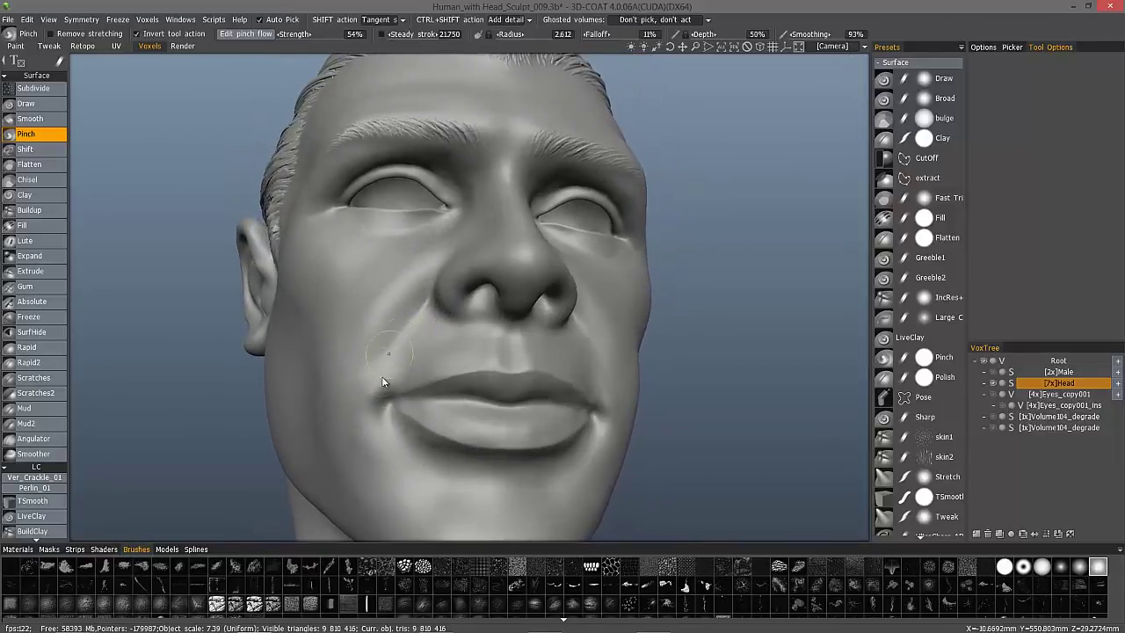
mouse_move(427, 301)
left_mouse_down("alt")
mouse_move(414, 430)
mouse_move(440, 301)
mouse_move(577, 349)
mouse_move(585, 326)
mouse_move(613, 327)
mouse_move(635, 364)
mouse_move(605, 317)
mouse_move(633, 387)
mouse_move(439, 293)
mouse_move(402, 395)
mouse_move(357, 267)
mouse_move(137, 57)
left_mouse_up("alt")
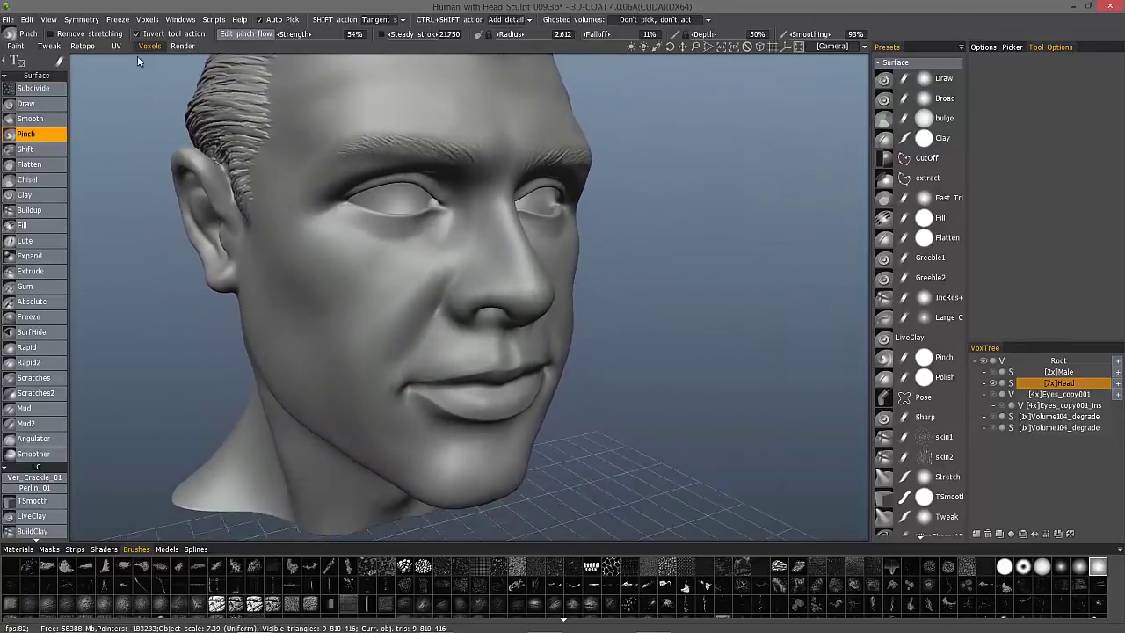
mouse_move(298, 311)
left_mouse_down("alt")
mouse_move(385, 382)
mouse_move(404, 324)
mouse_move(438, 413)
mouse_move(486, 380)
mouse_move(406, 393)
mouse_move(452, 401)
mouse_move(466, 384)
mouse_move(435, 379)
mouse_move(480, 379)
mouse_move(440, 387)
mouse_move(421, 373)
mouse_move(393, 398)
mouse_move(428, 382)
left_mouse_up("alt")
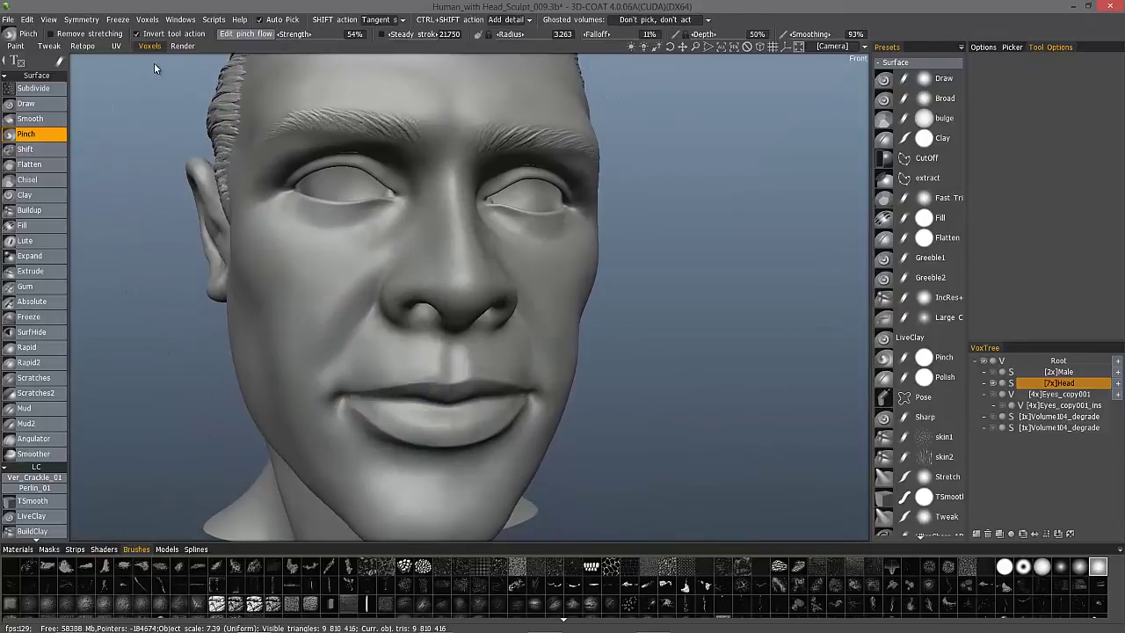